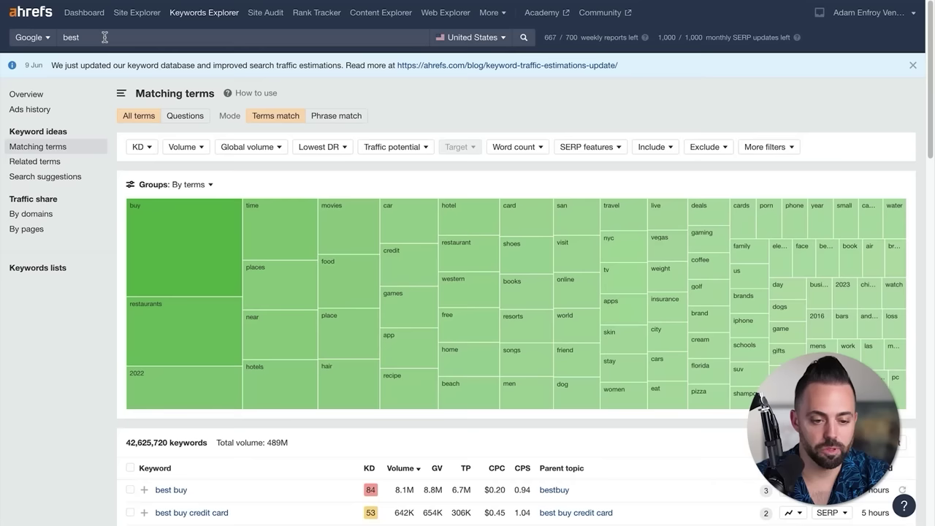
Search the matching terms for "best fishing" and review the volume, global volume and CPC columns of the keyword list
text(fishing)
key(Return)
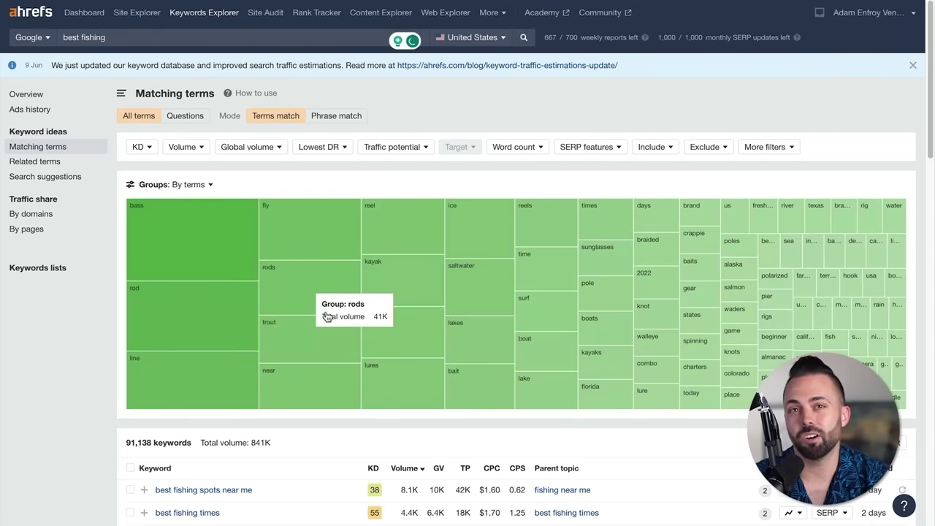
scroll(327, 316, down, 3)
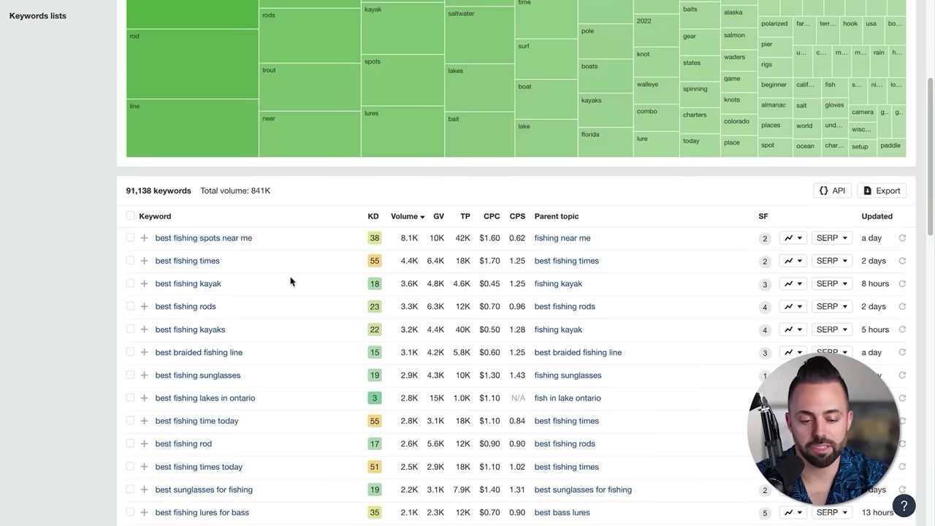
scroll(290, 280, down, 1)
scroll(321, 312, down, 1)
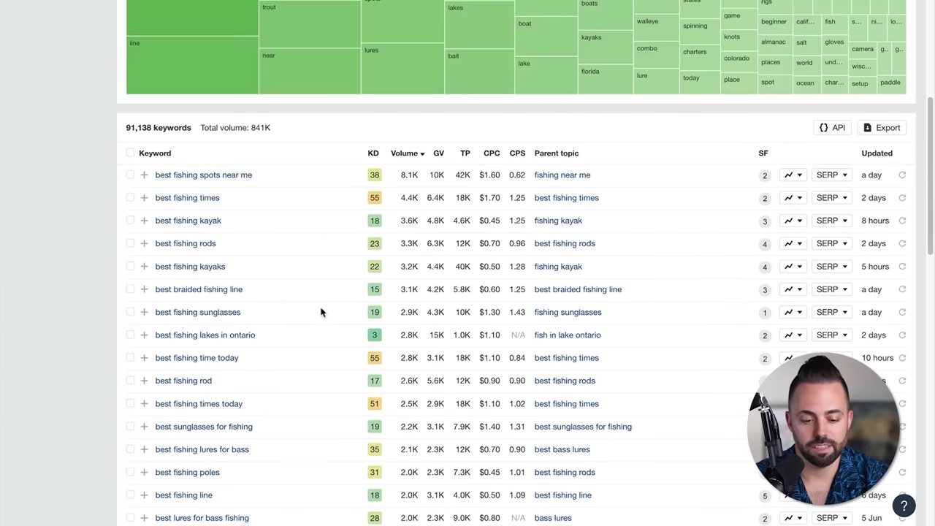
scroll(357, 318, down, 1)
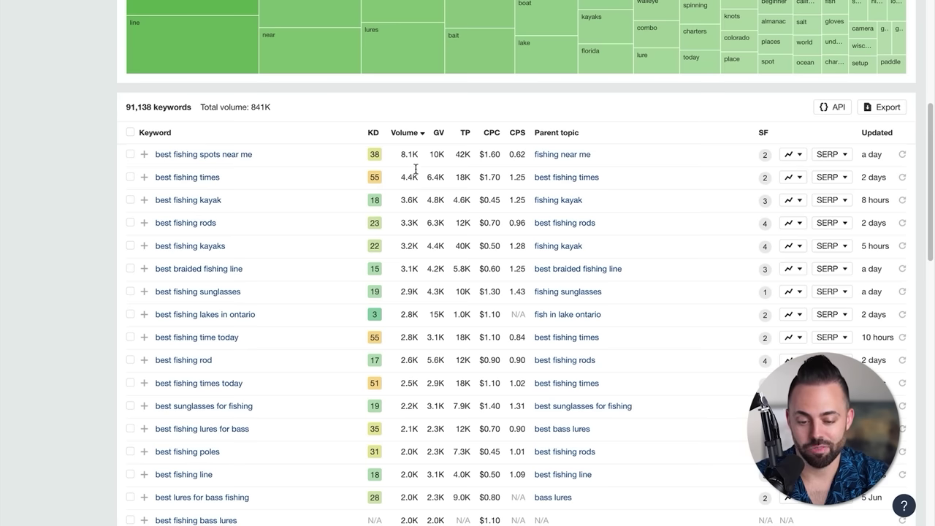
mouse_move(408, 133)
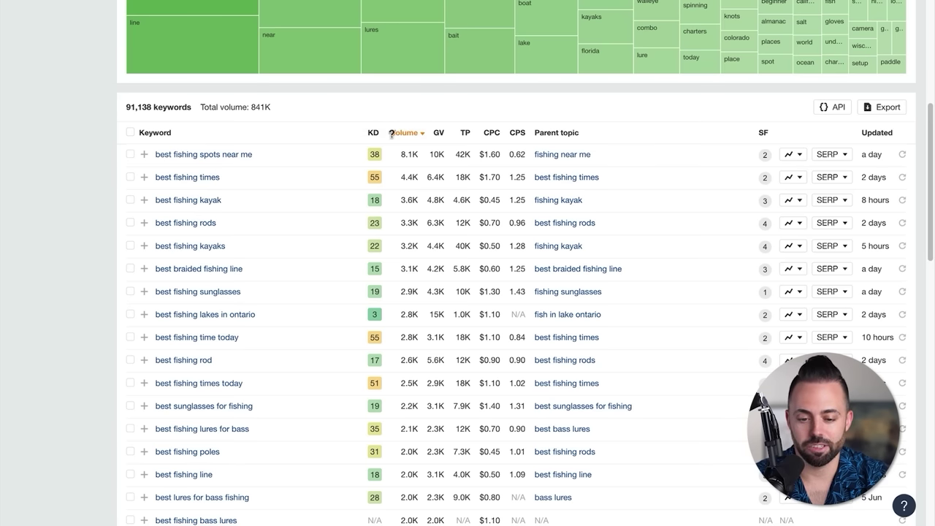
mouse_move(438, 133)
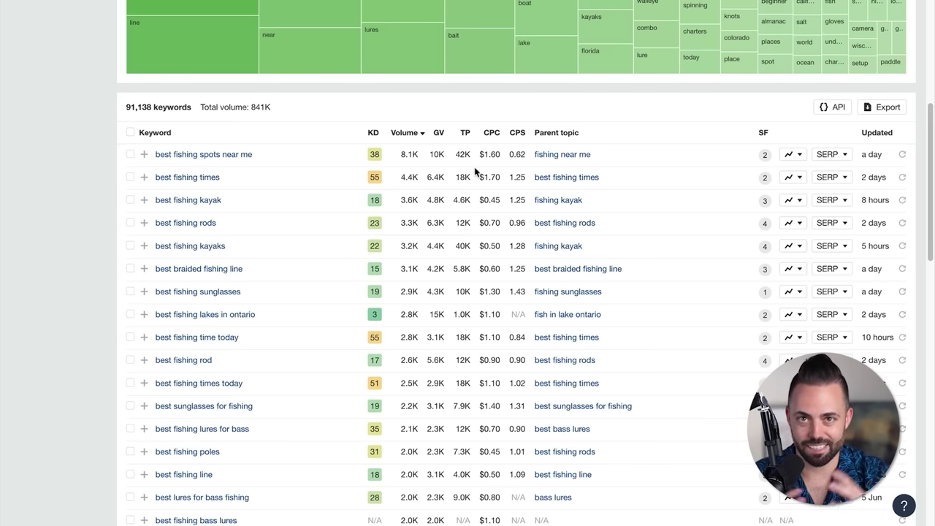
mouse_move(495, 134)
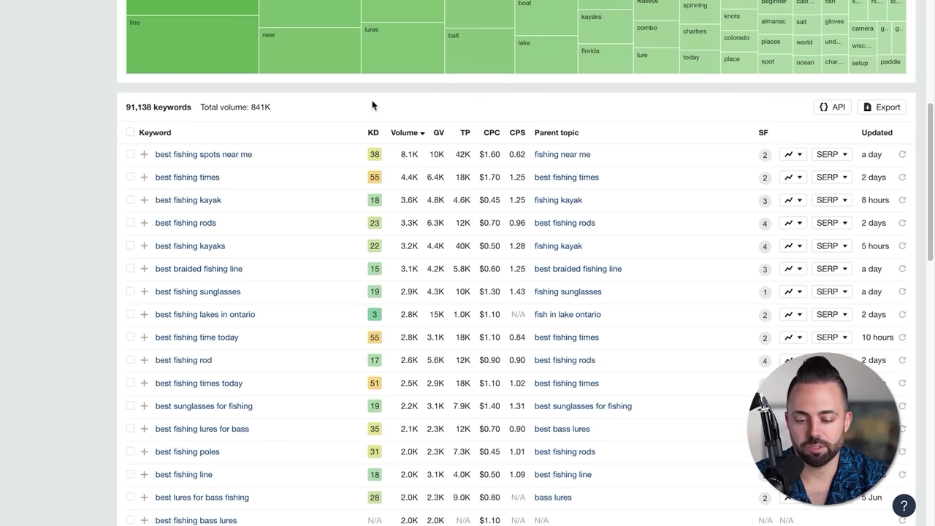
Open the overview of the keyword "best bass fishing rods" and examine its metrics and position history
scroll(322, 255, down, 2)
scroll(321, 254, down, 2)
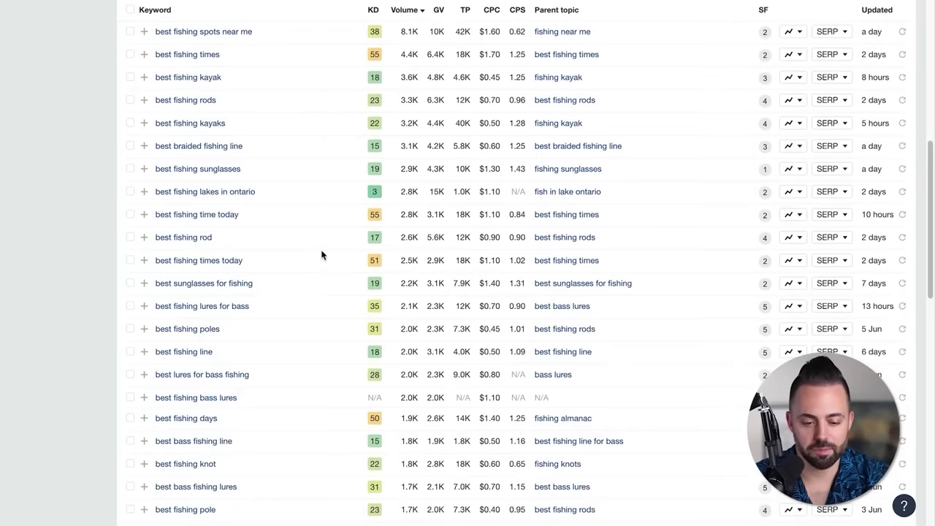
scroll(288, 314, down, 3)
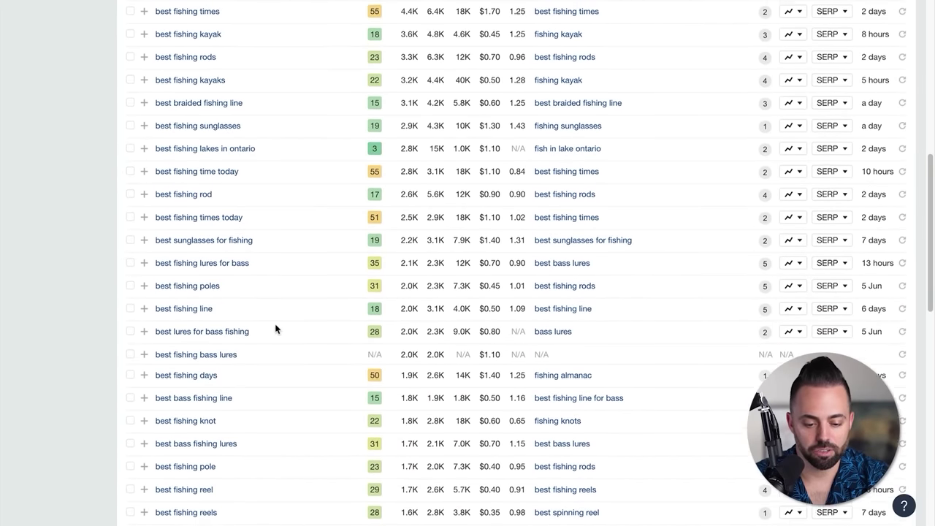
scroll(276, 328, down, 2)
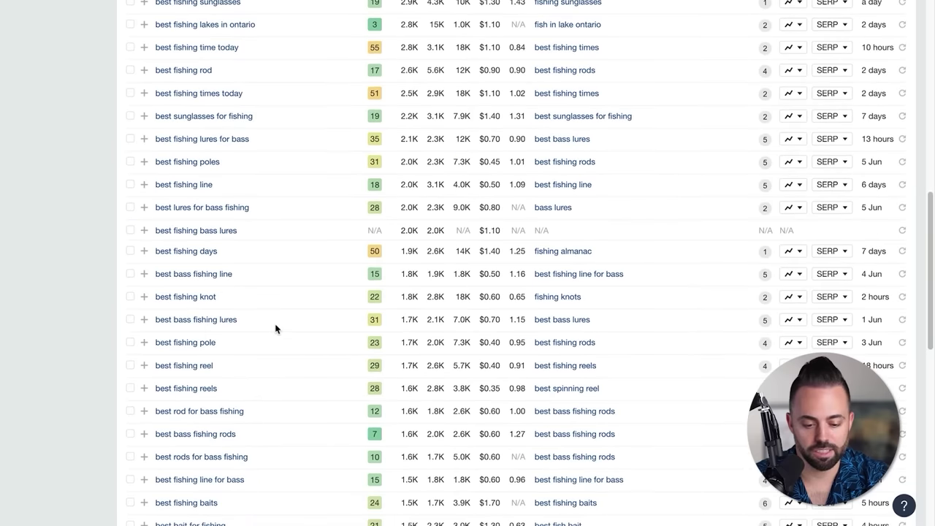
click(226, 439)
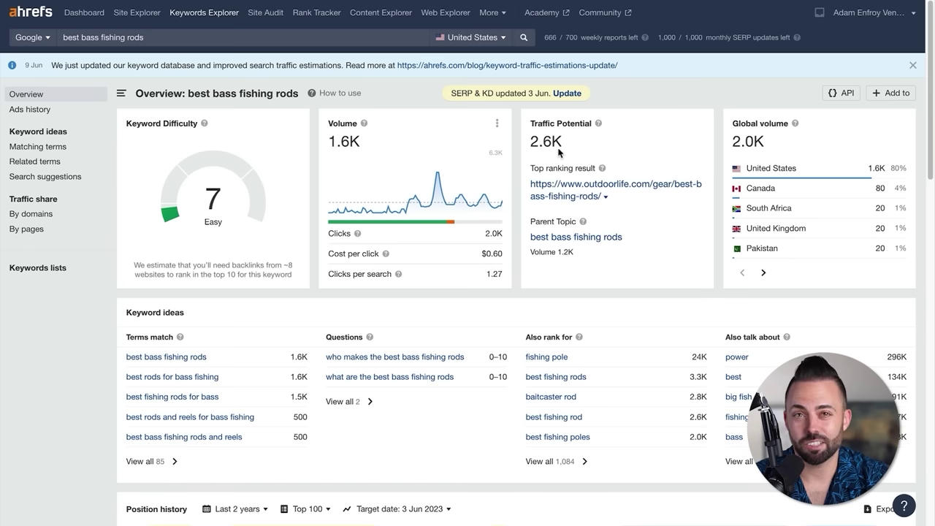
scroll(562, 146, down, 5)
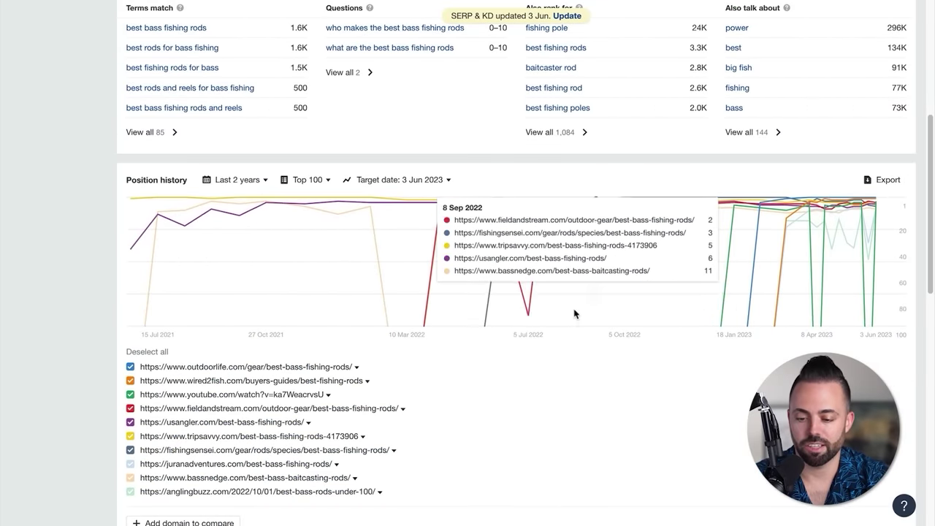
scroll(574, 314, down, 8)
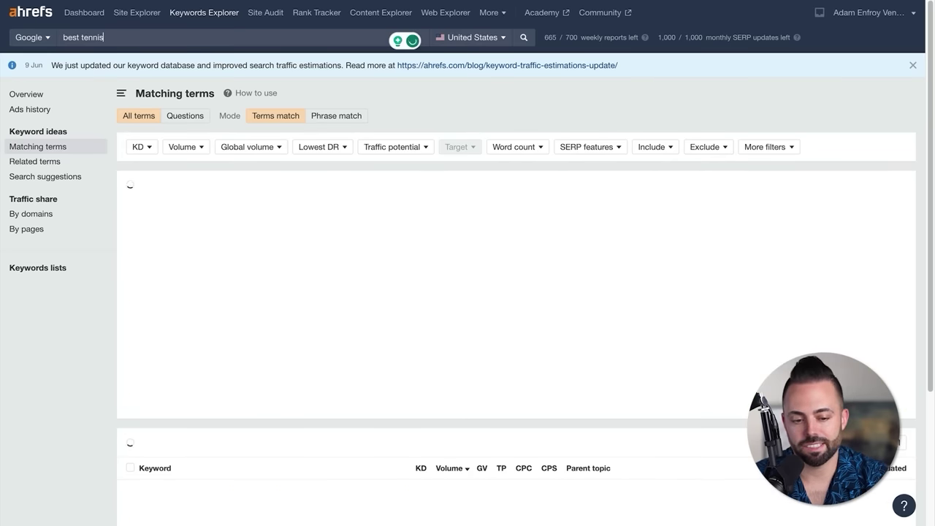
From the "best tennis" matching terms, open "best tennis rackets for beginners" and examine its SERP overview
scroll(431, 288, down, 4)
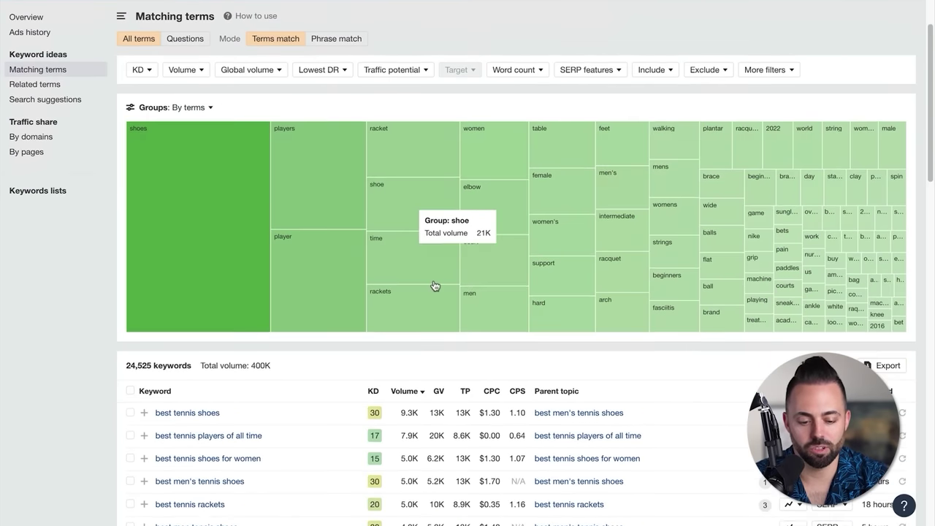
scroll(328, 310, down, 4)
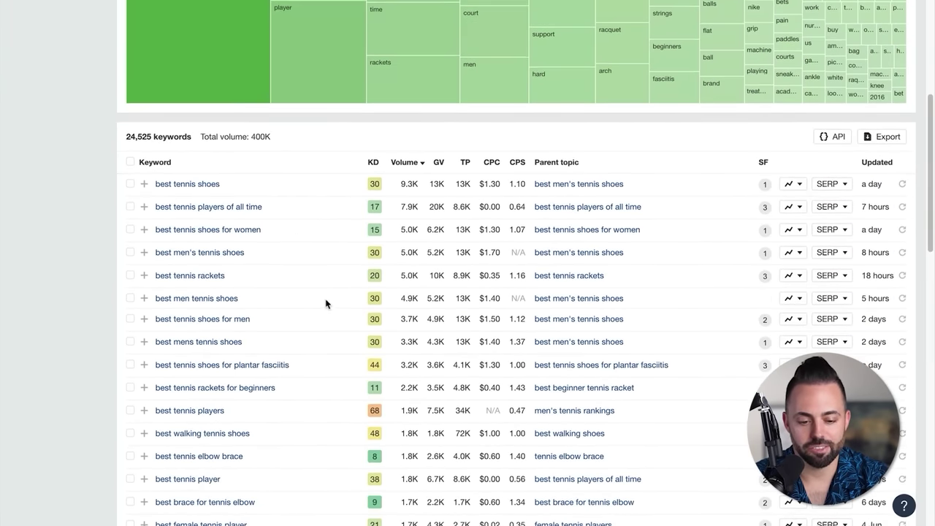
scroll(324, 294, down, 2)
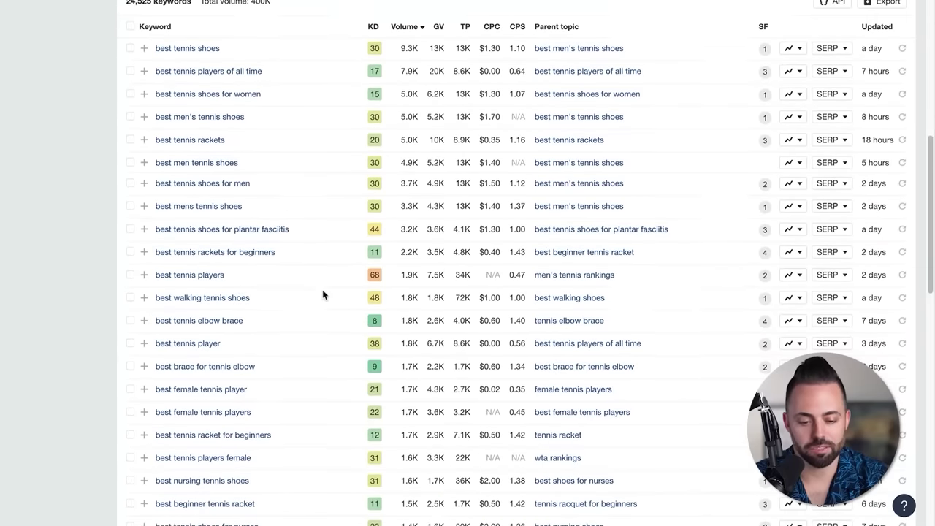
click(259, 255)
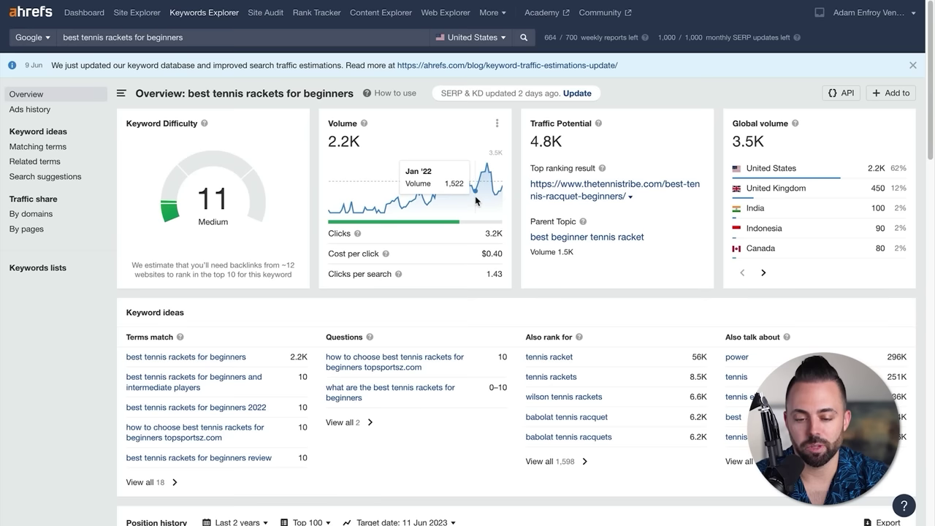
scroll(546, 141, down, 15)
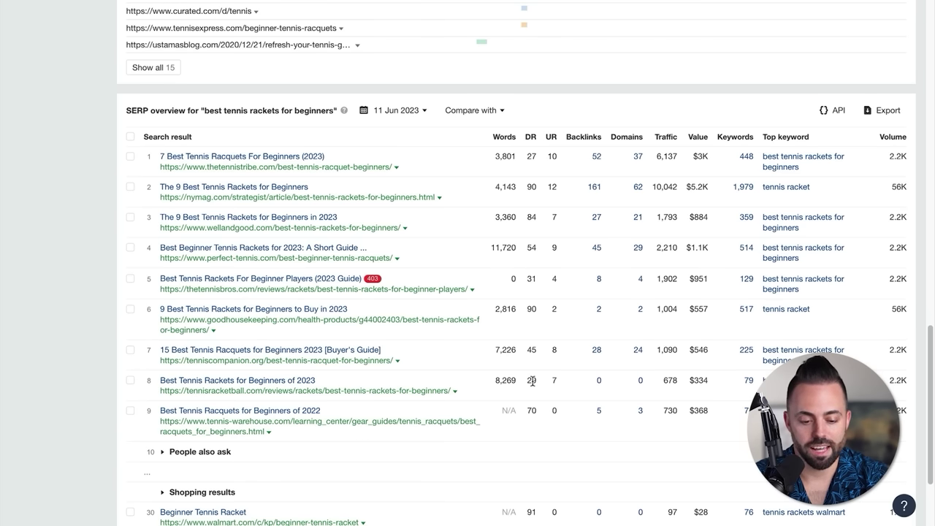
scroll(532, 380, up, 1)
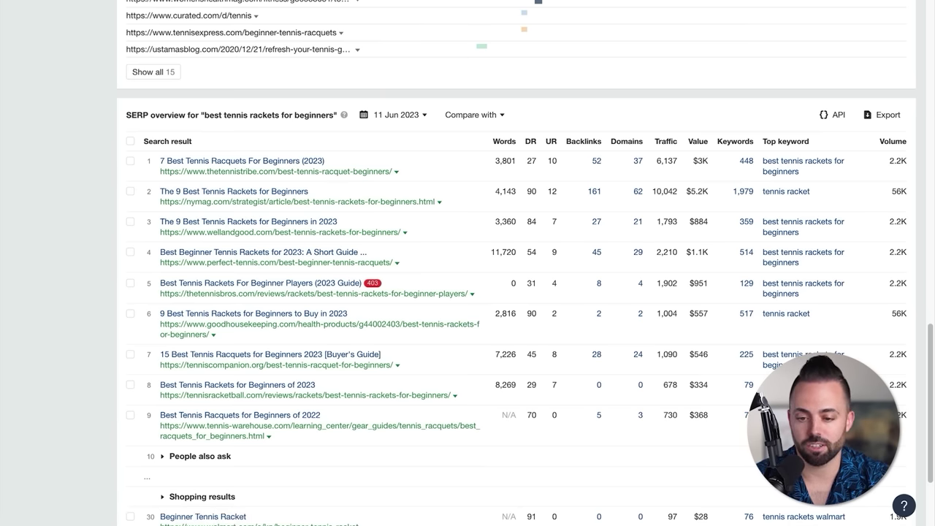
Open the top-ranking article "7 Best Tennis Racquets For Beginners (2023)" and follow its Head TI S6 product link
click(242, 160)
scroll(485, 221, down, 3)
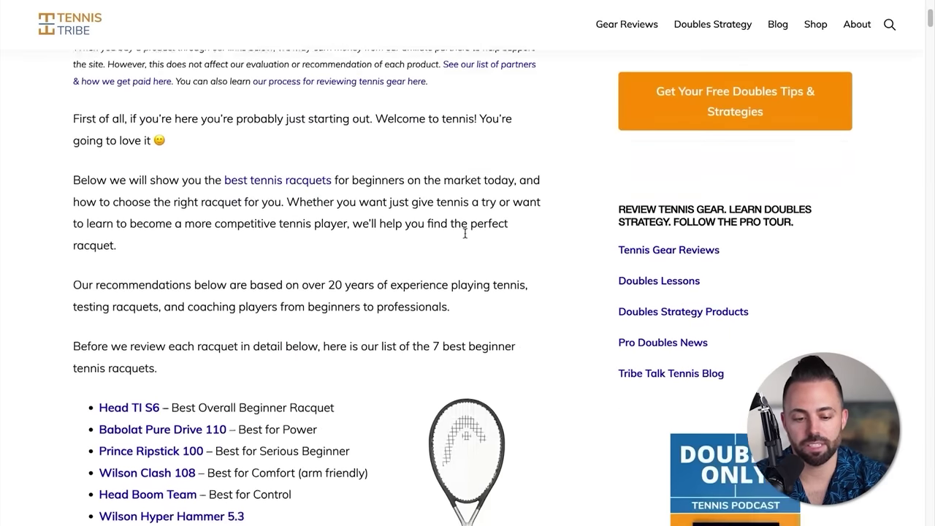
scroll(465, 232, down, 3)
scroll(286, 186, up, 1)
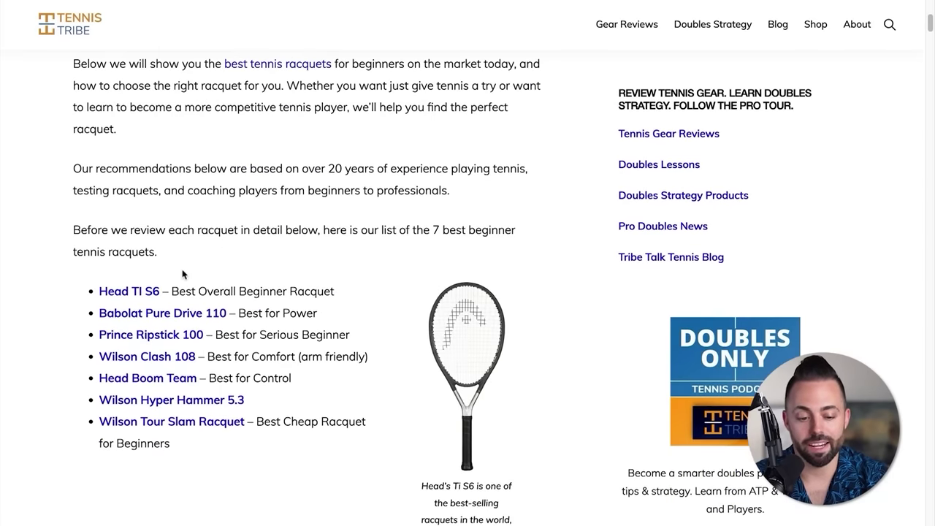
click(145, 292)
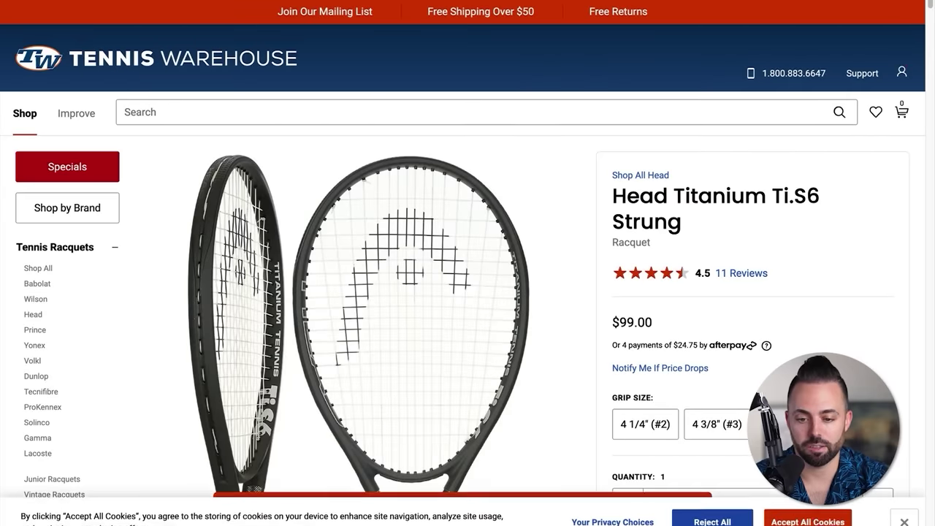
Return to the Tennis Tribe article and examine its racquet reviews, pros and cons, and seller links
key(alt+Left)
scroll(407, 256, down, 10)
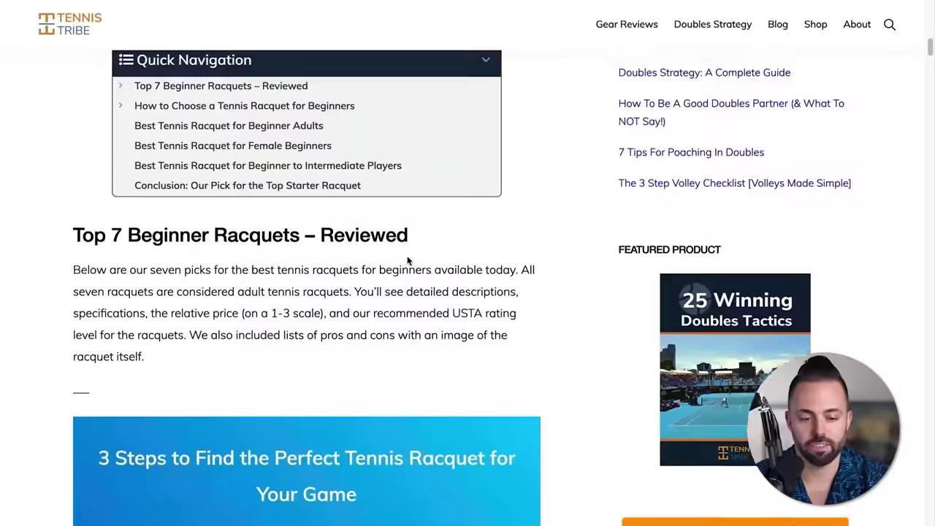
scroll(397, 256, down, 12)
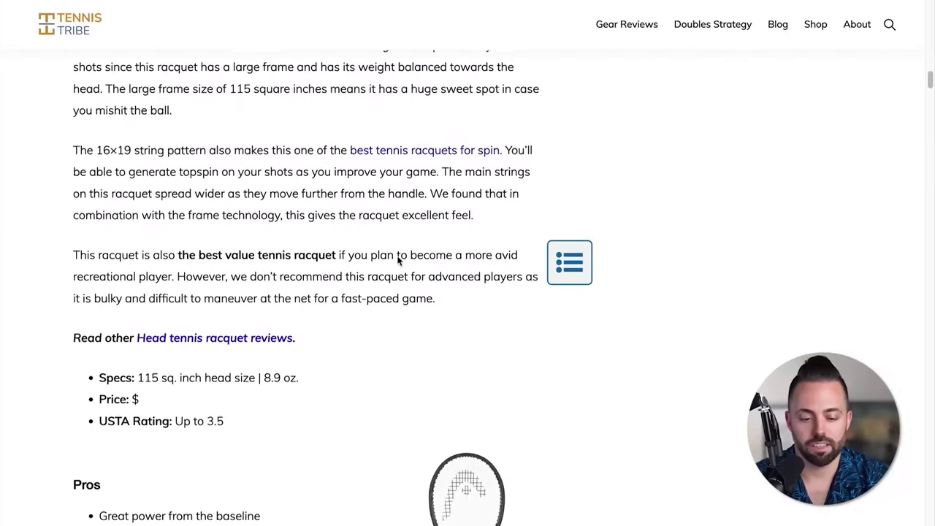
scroll(397, 256, down, 5)
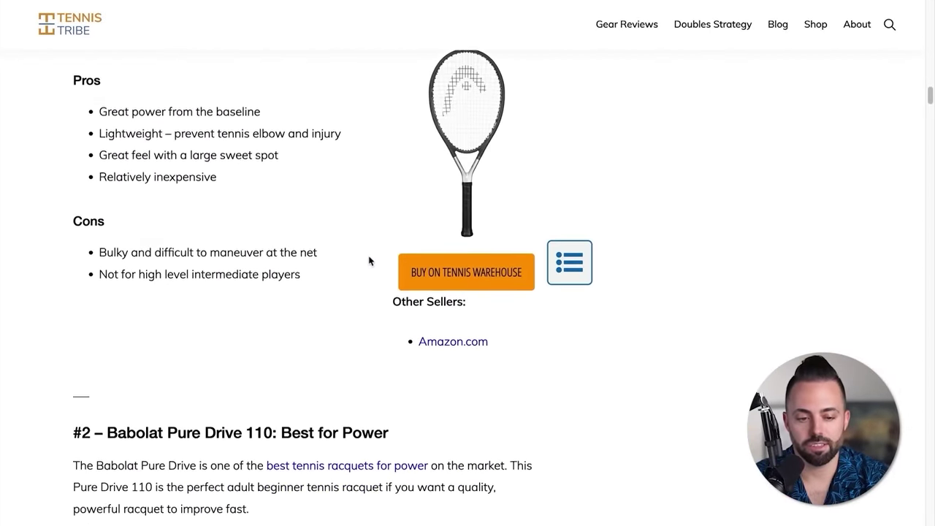
scroll(369, 261, down, 3)
scroll(417, 298, down, 2)
scroll(416, 299, down, 7)
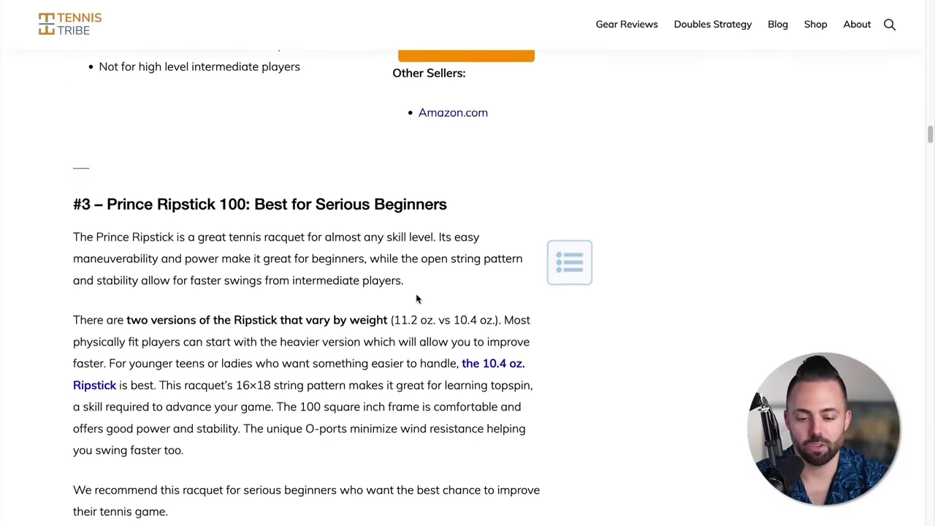
scroll(416, 296, down, 10)
scroll(416, 294, up, 5)
scroll(416, 297, up, 20)
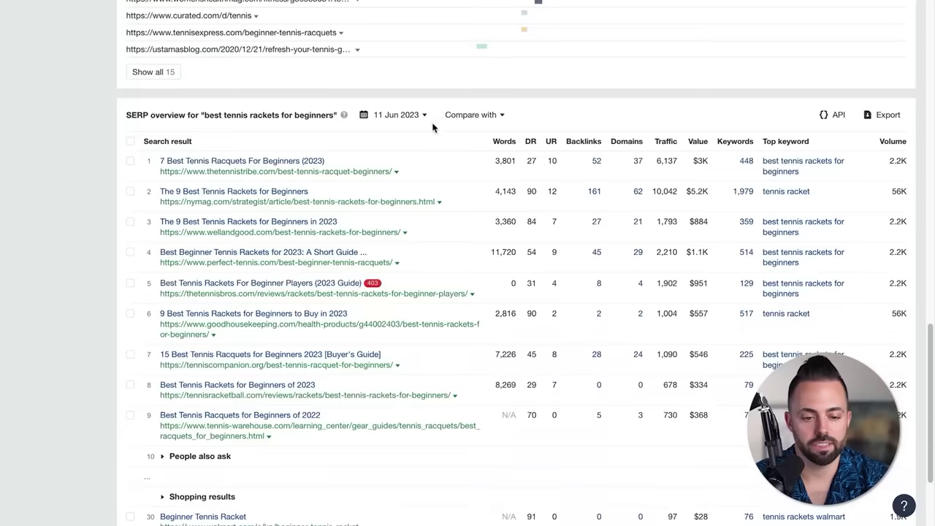
Search the Ahrefs matching terms for "best rugs" and look through the keyword list with its difficulty and volume values
scroll(431, 126, up, 15)
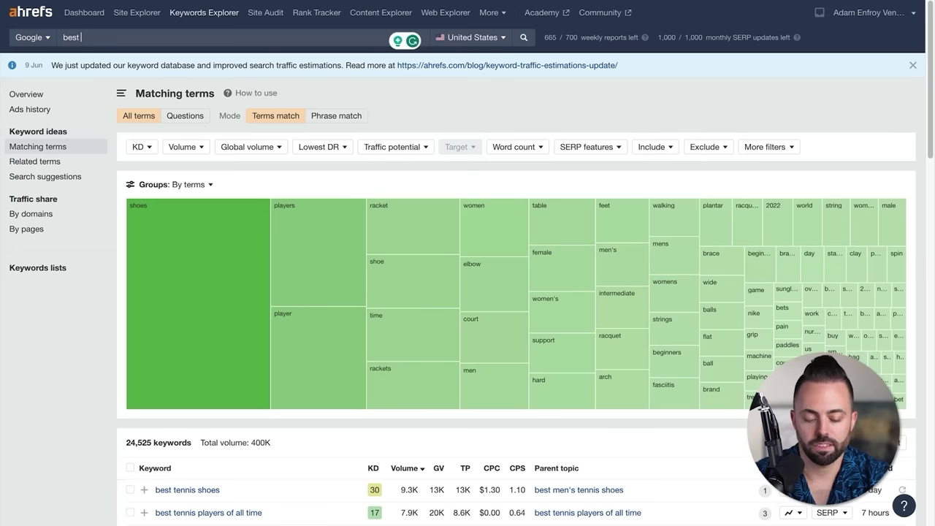
key(Return)
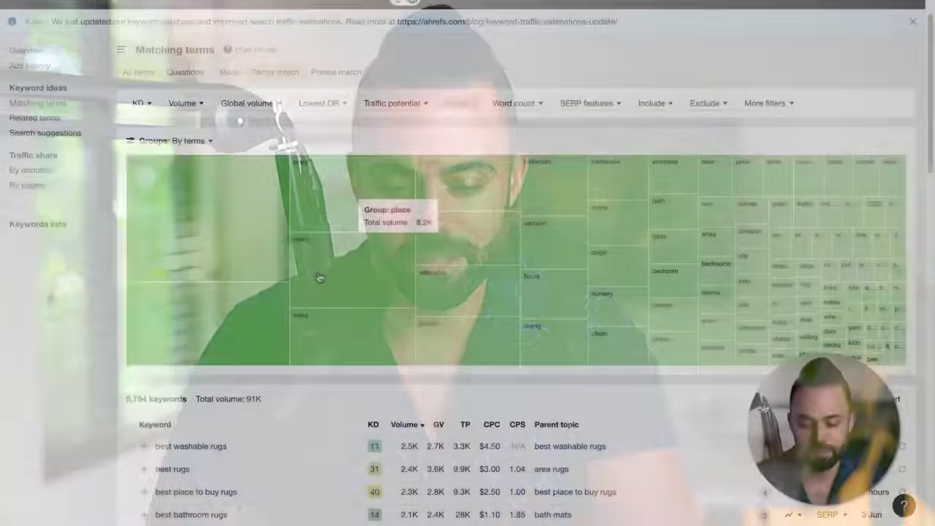
scroll(317, 276, down, 2)
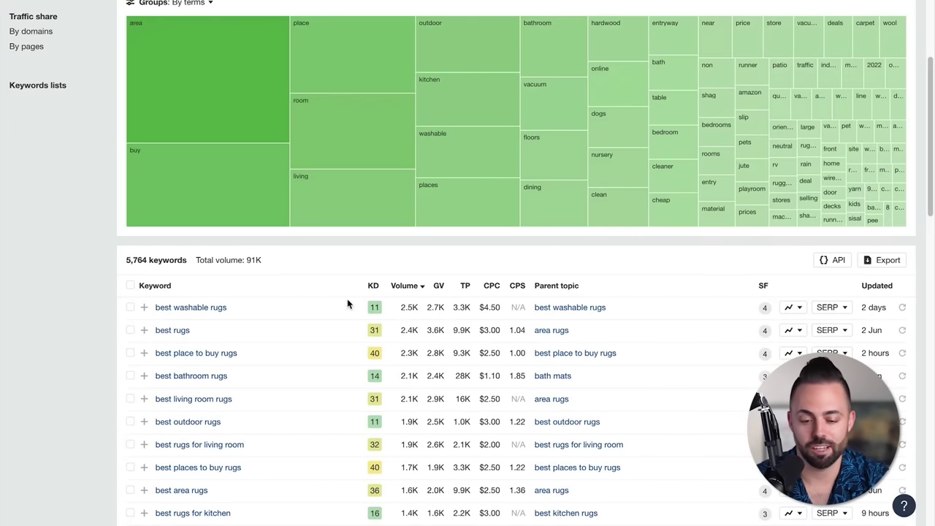
scroll(347, 304, down, 3)
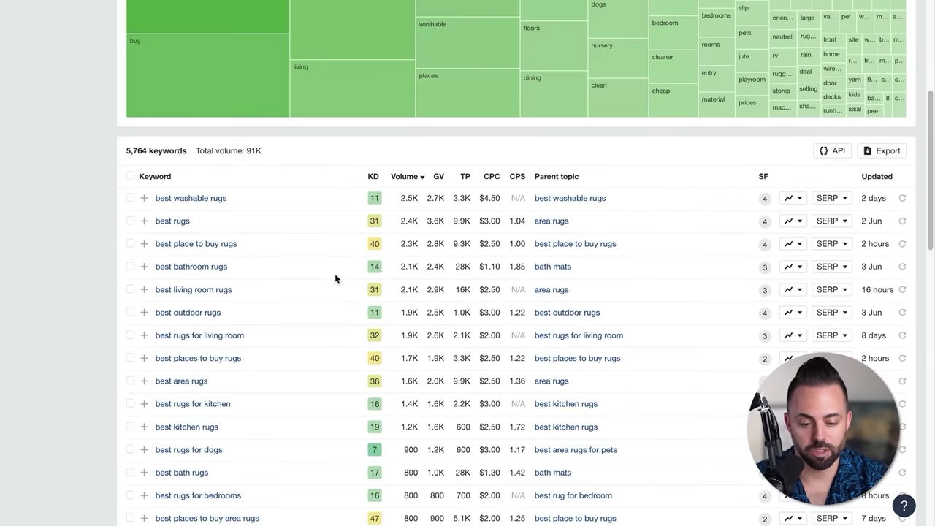
scroll(335, 276, down, 10)
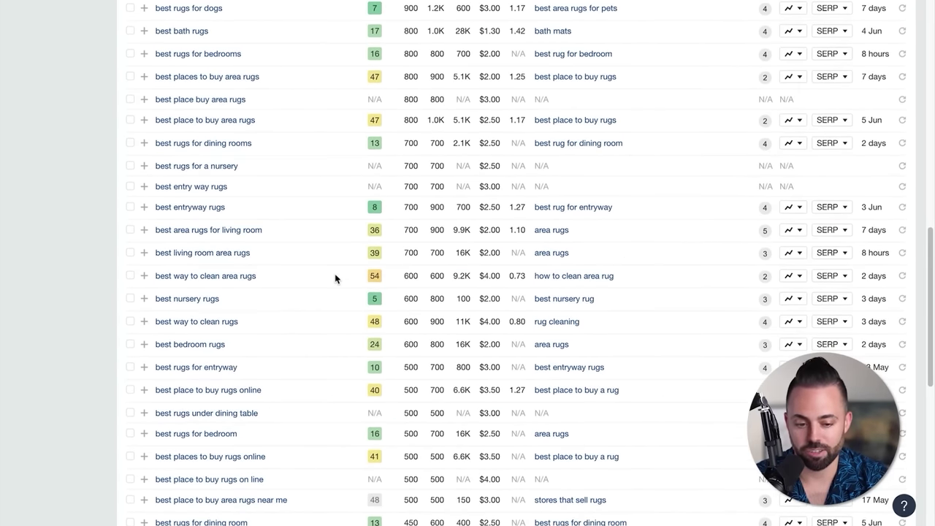
scroll(328, 233, up, 3)
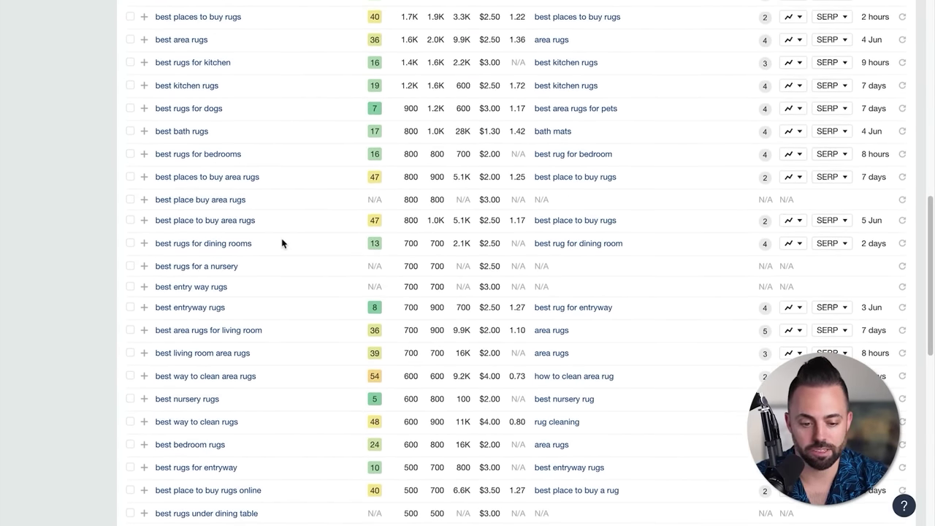
scroll(280, 246, up, 3)
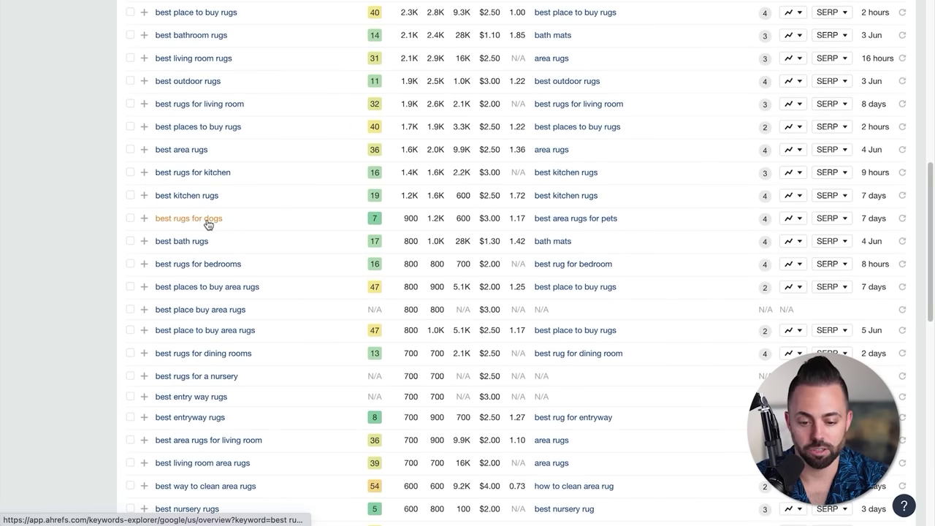
scroll(278, 227, up, 3)
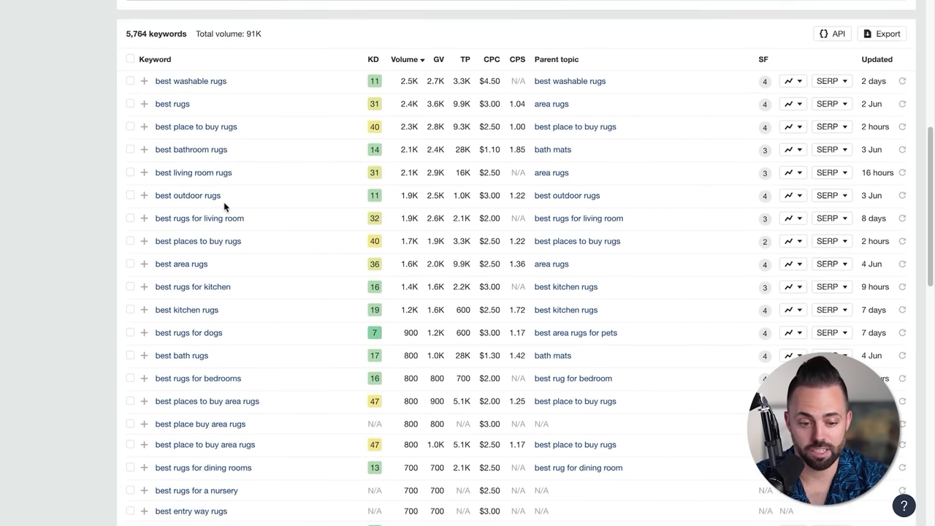
From the "best rugs" matching terms, open "best washable rugs" and examine its SERP overview
click(208, 86)
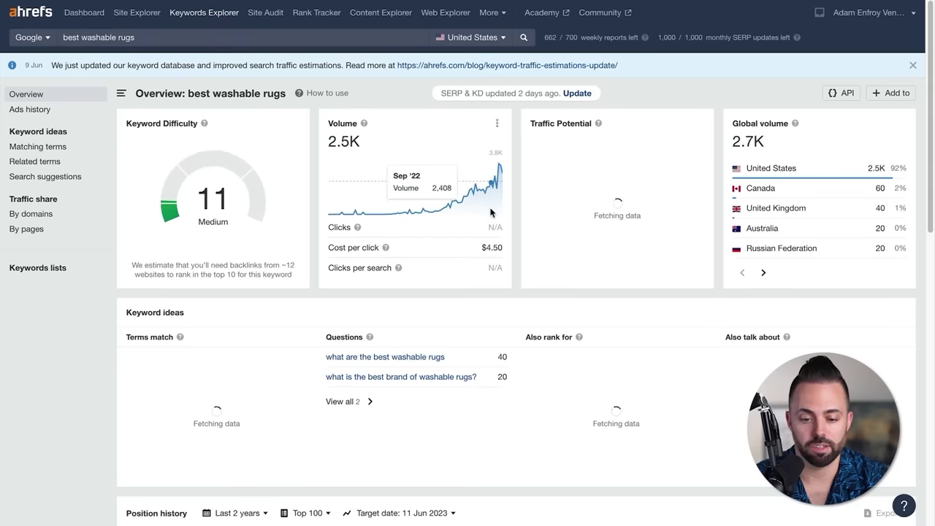
scroll(454, 278, down, 15)
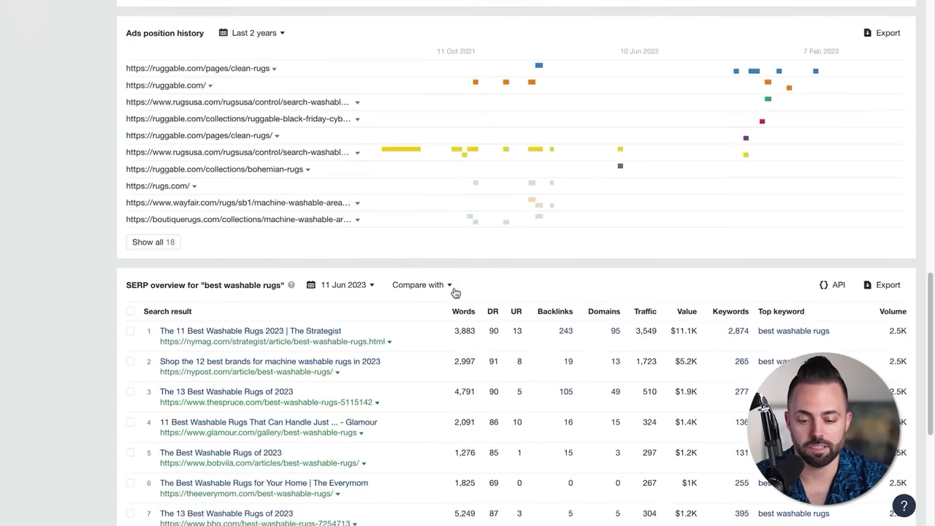
scroll(456, 299, down, 2)
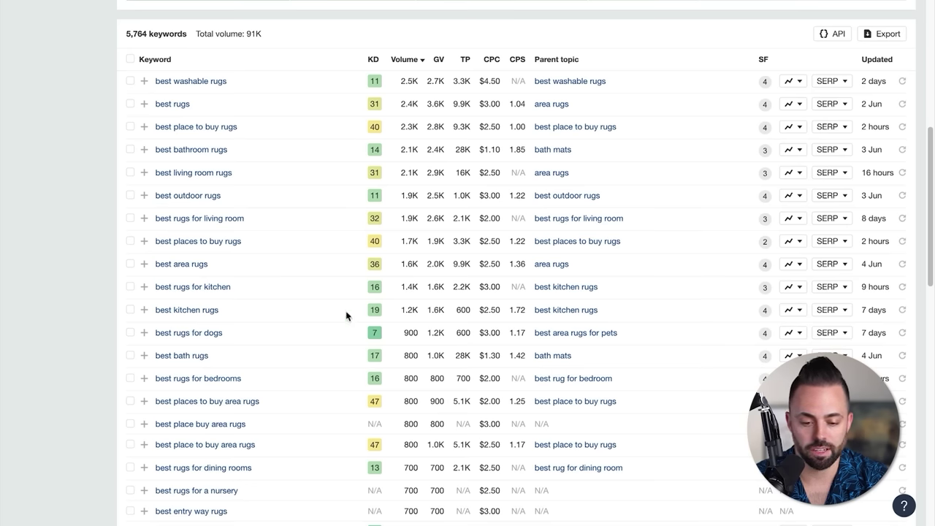
Open the keyword "best rugs for dogs" and examine its keyword difficulty and the pages in its SERP overview
click(216, 333)
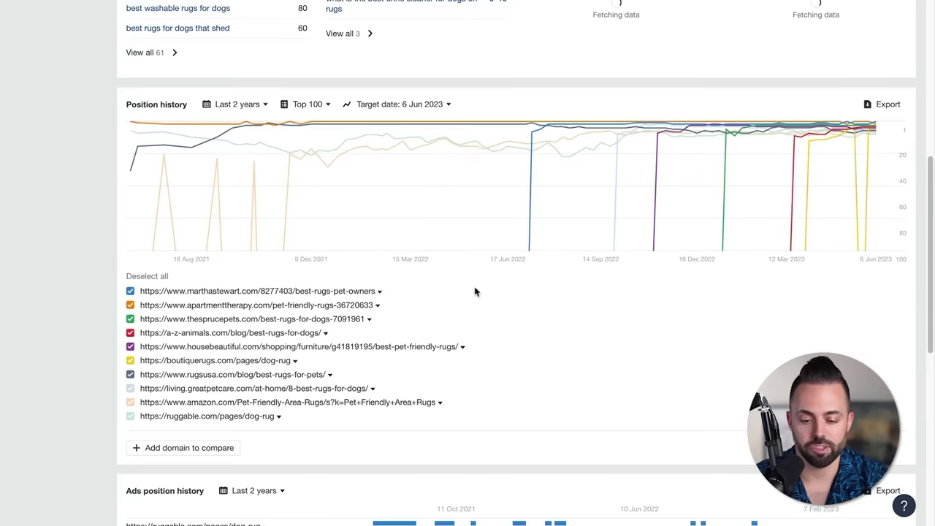
scroll(471, 322, down, 2)
scroll(469, 354, down, 7)
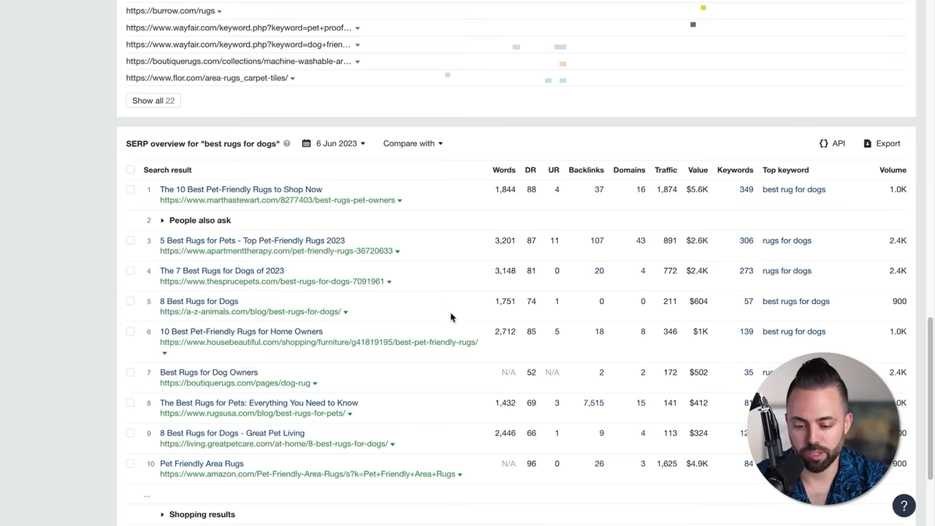
scroll(461, 318, up, 15)
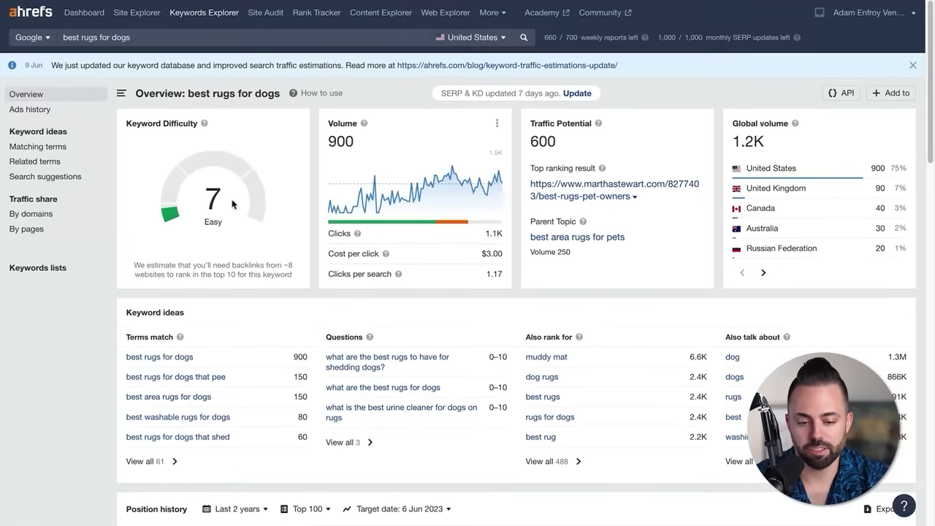
scroll(401, 331, down, 15)
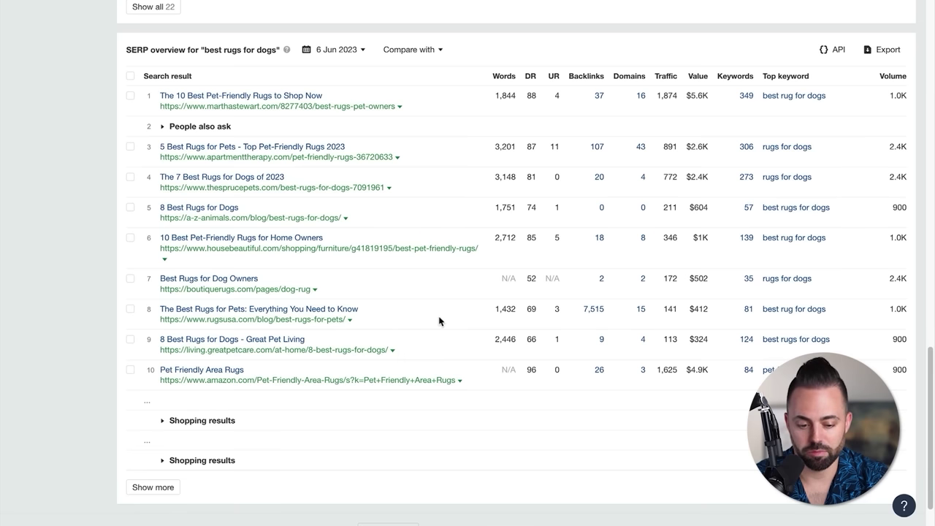
scroll(439, 322, up, 20)
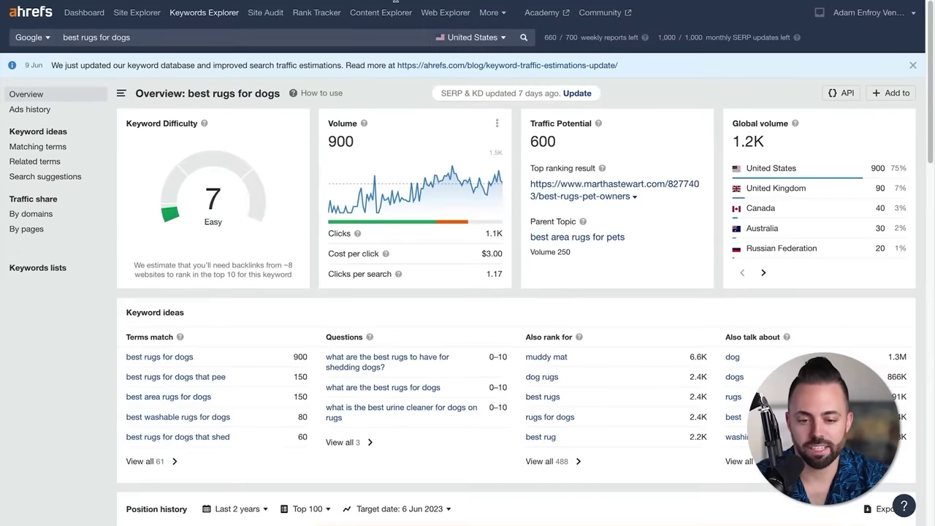
Search the matching terms for "best bike" and look through the keyword list with its difficulty values
click(34, 161)
scroll(490, 273, down, 3)
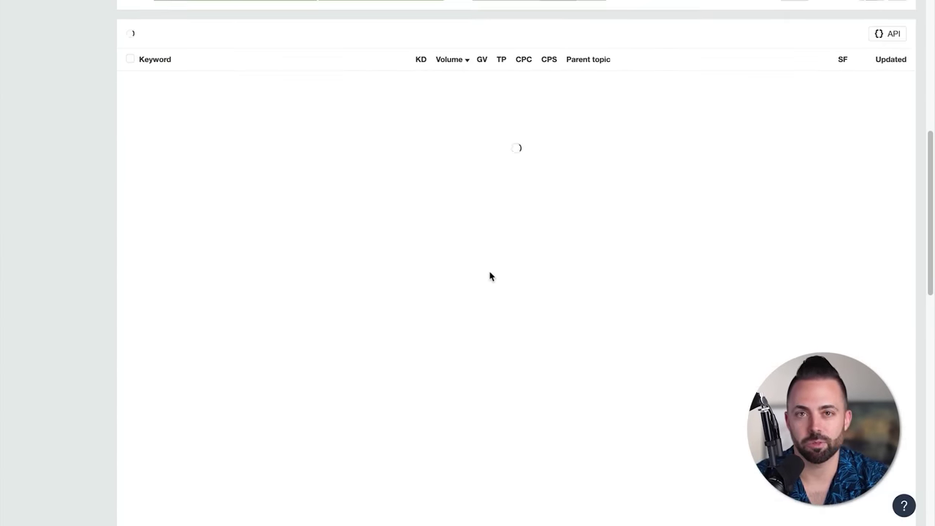
scroll(482, 245, up, 1)
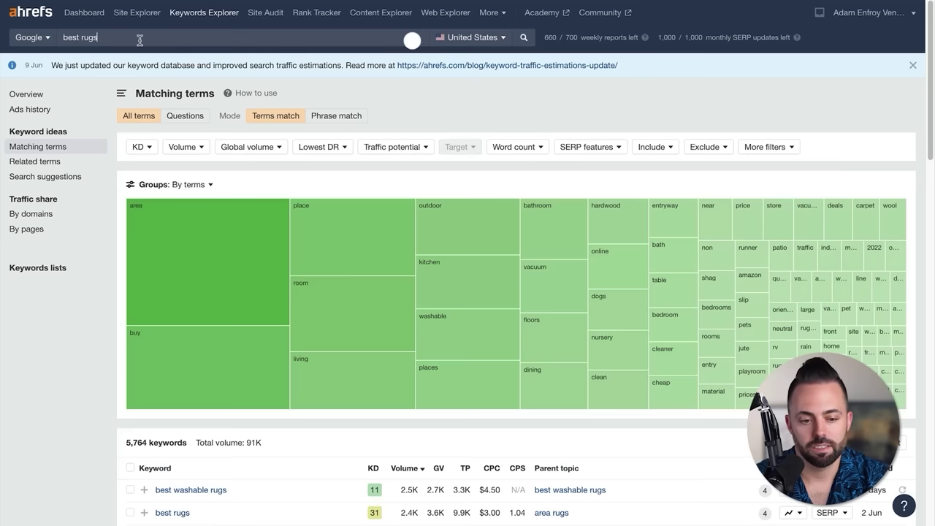
key(BackSpace)
key(BackSpace)
key(BackSpace)
key(BackSpace)
text(bike)
key(Return)
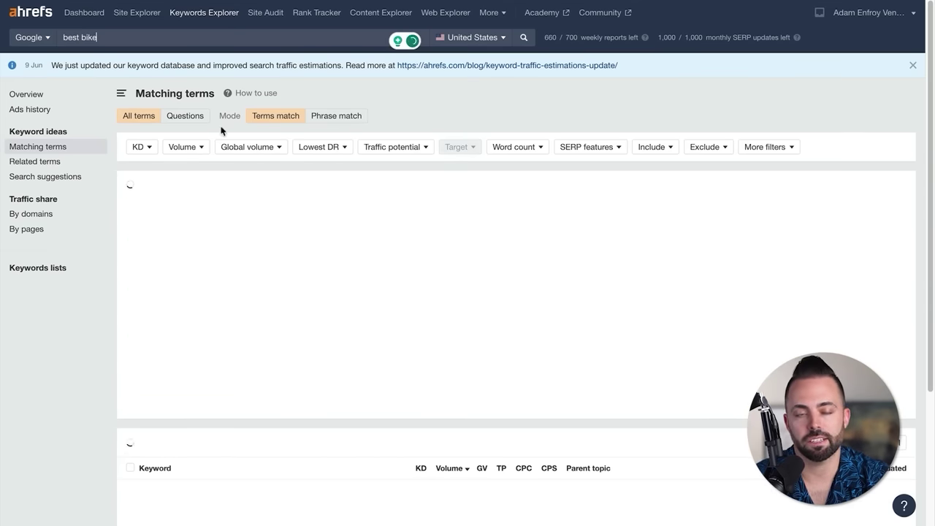
scroll(346, 292, down, 5)
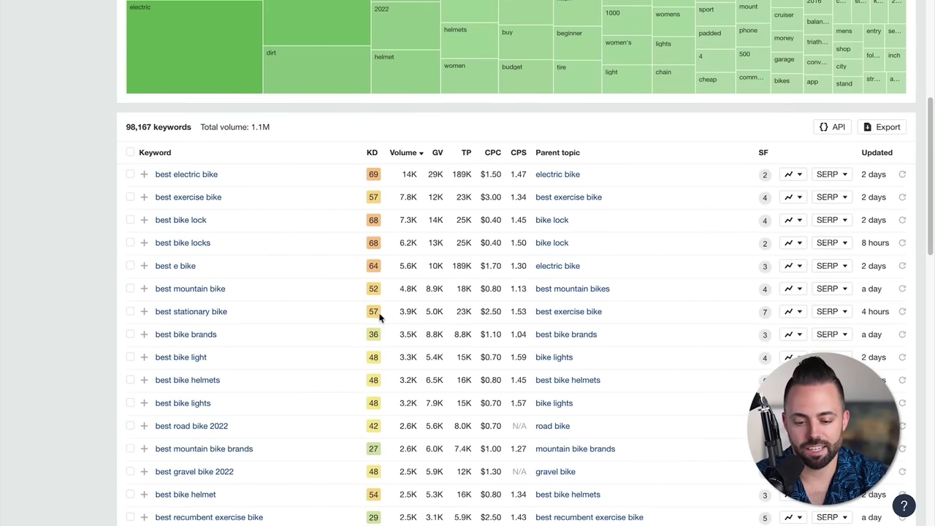
scroll(378, 316, down, 1)
scroll(378, 316, up, 5)
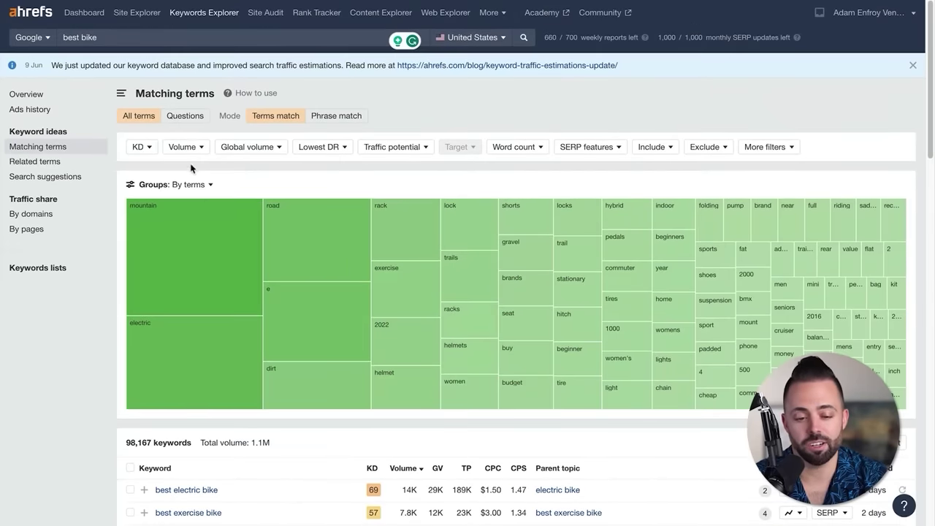
Filter the "best bike" matching terms to a maximum keyword difficulty of 30 and look through the filtered keywords
click(144, 147)
click(217, 169)
text(30)
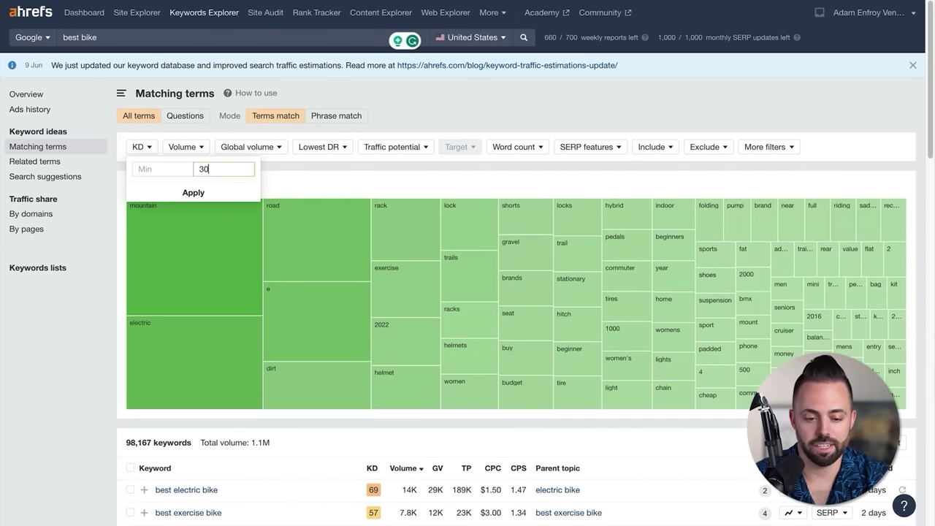
click(236, 194)
click(168, 180)
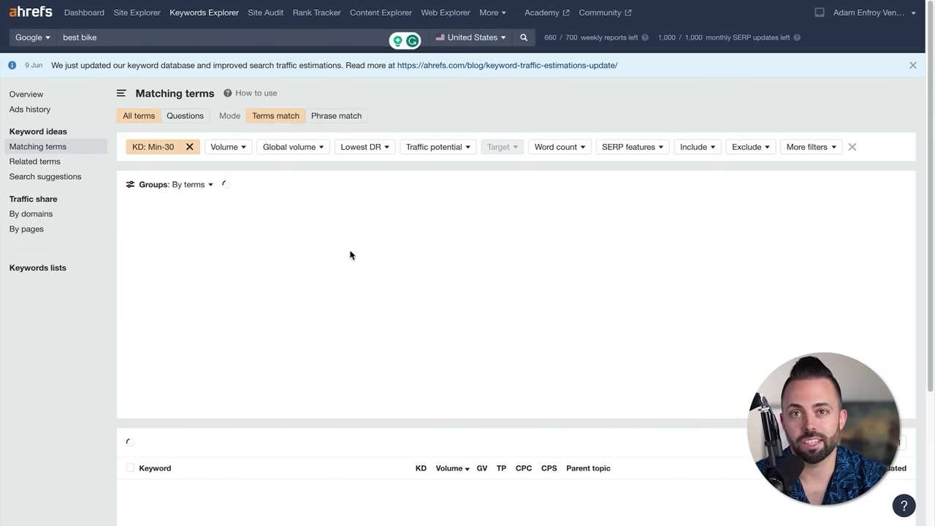
scroll(393, 336, down, 5)
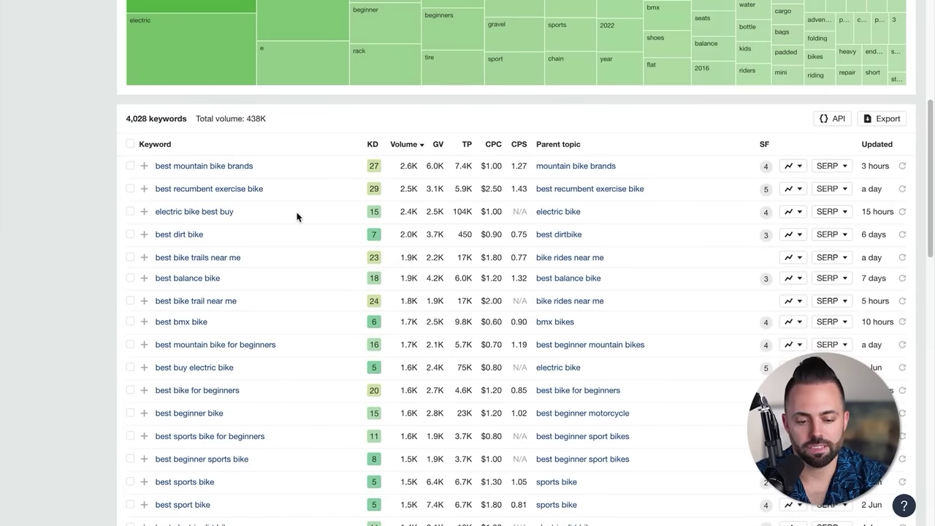
scroll(284, 281, down, 1)
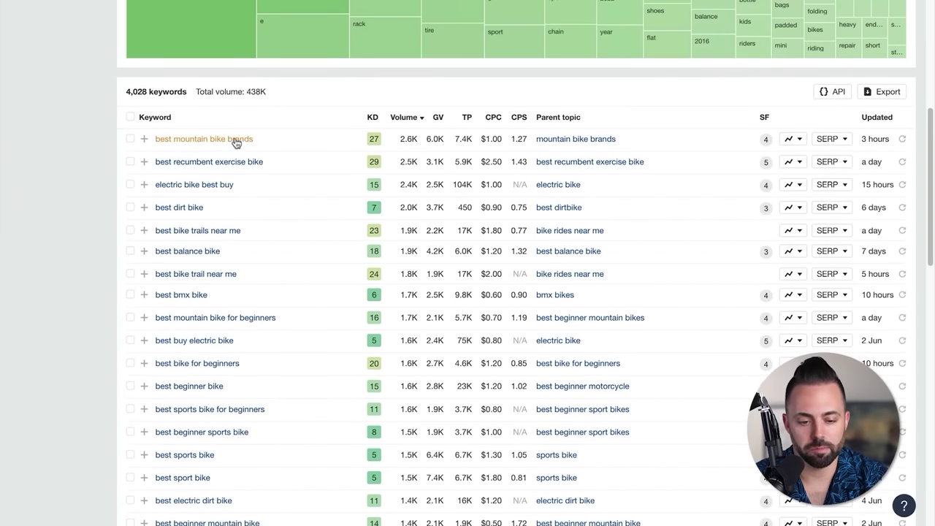
scroll(299, 243, down, 2)
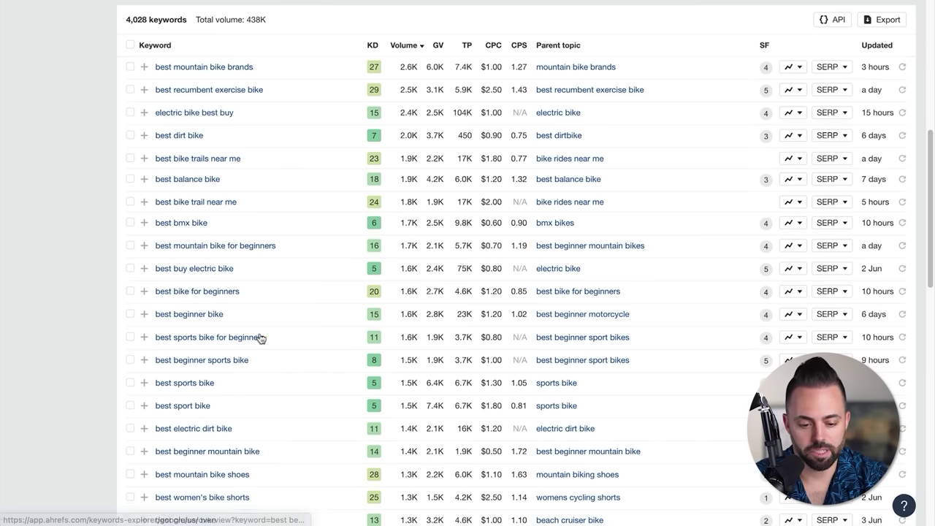
Open the keyword "best electric dirt bike" and examine its traffic potential and the ranking pages in its SERP overview
click(194, 428)
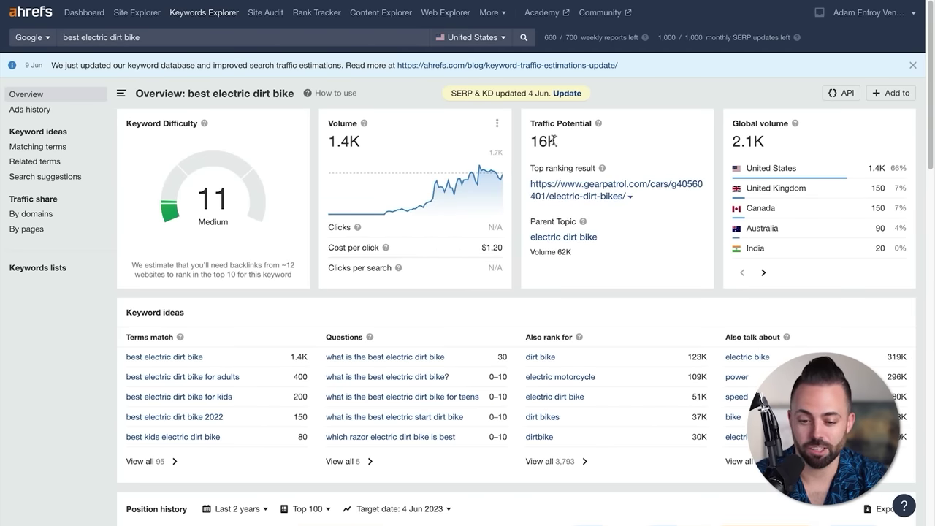
scroll(464, 280, down, 1)
scroll(464, 280, down, 15)
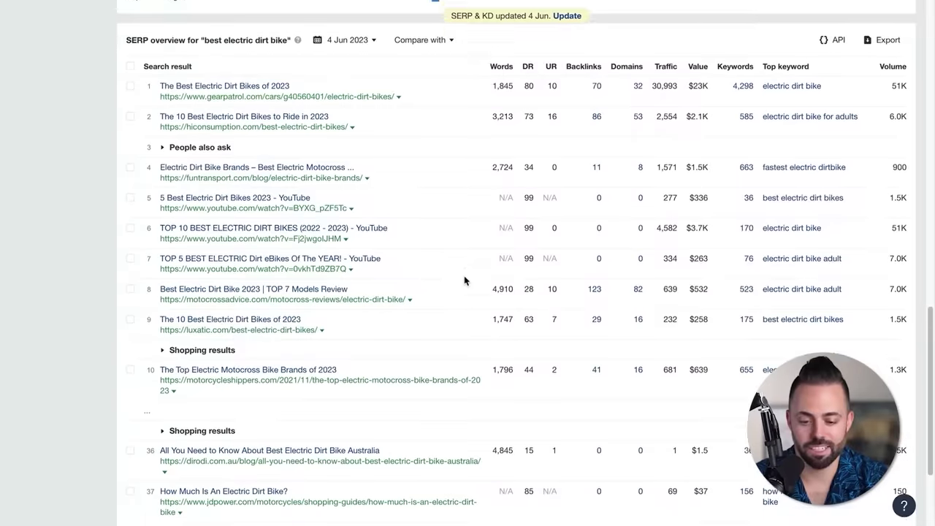
scroll(465, 281, up, 1)
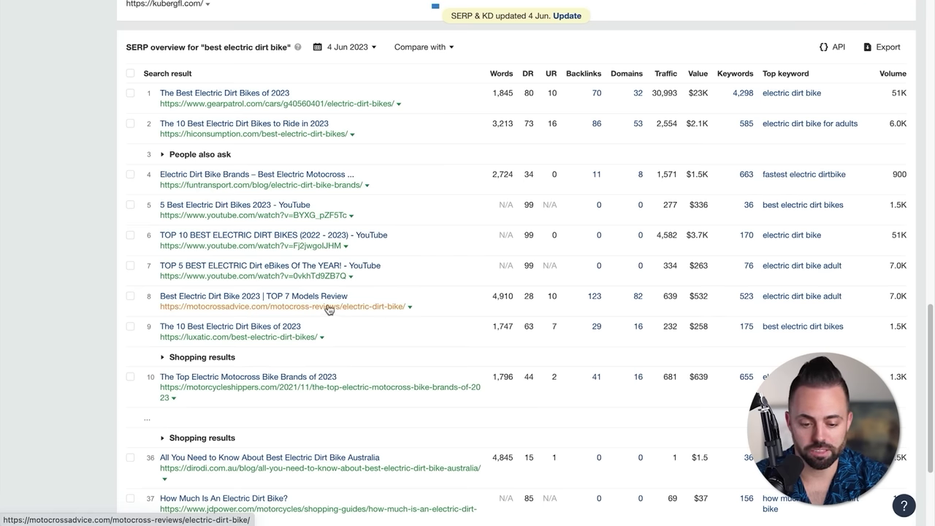
scroll(521, 307, down, 1)
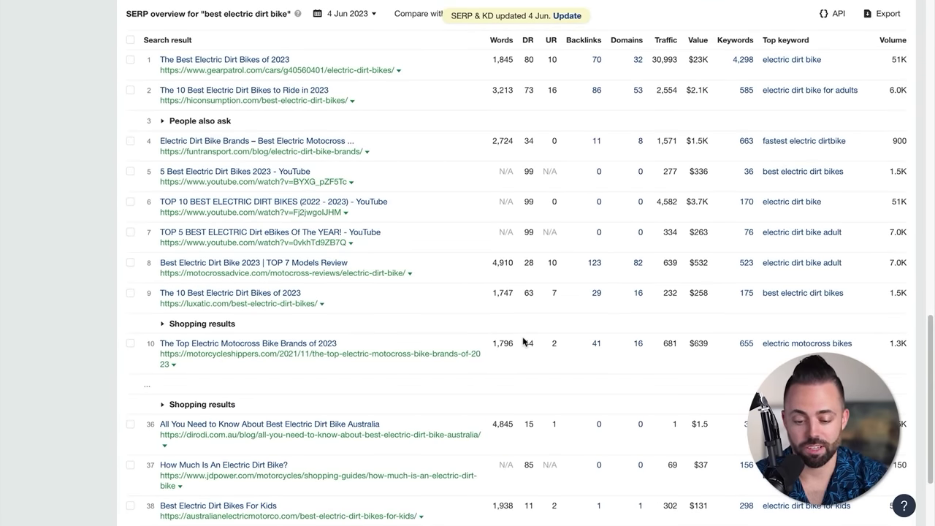
scroll(523, 341, up, 15)
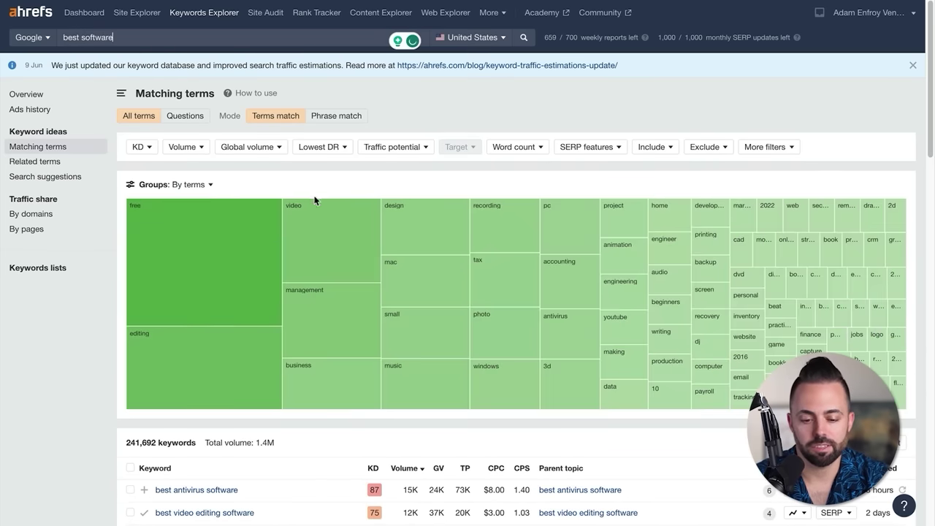
Examine the "best software" matching terms, including the keyword difficulty, volume and term groups
scroll(329, 293, down, 4)
scroll(321, 305, down, 1)
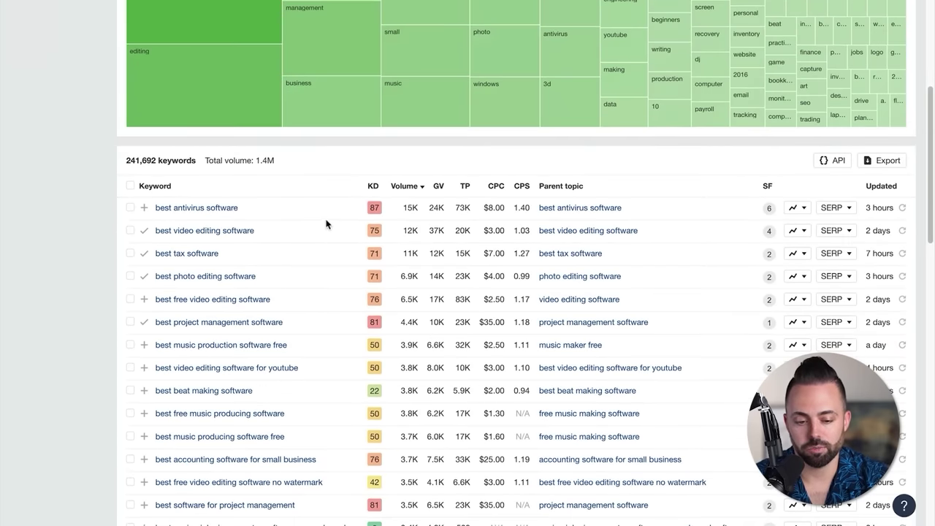
scroll(334, 270, down, 1)
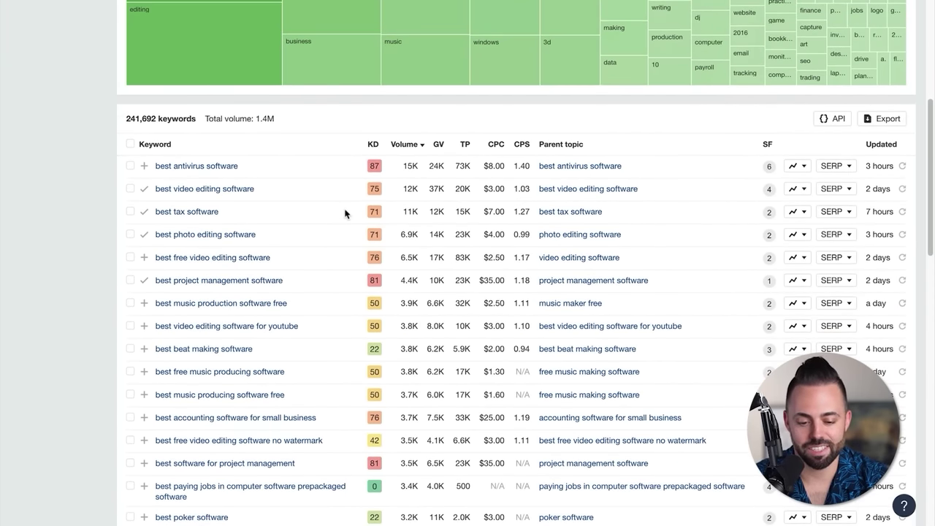
scroll(344, 214, down, 1)
scroll(346, 214, up, 10)
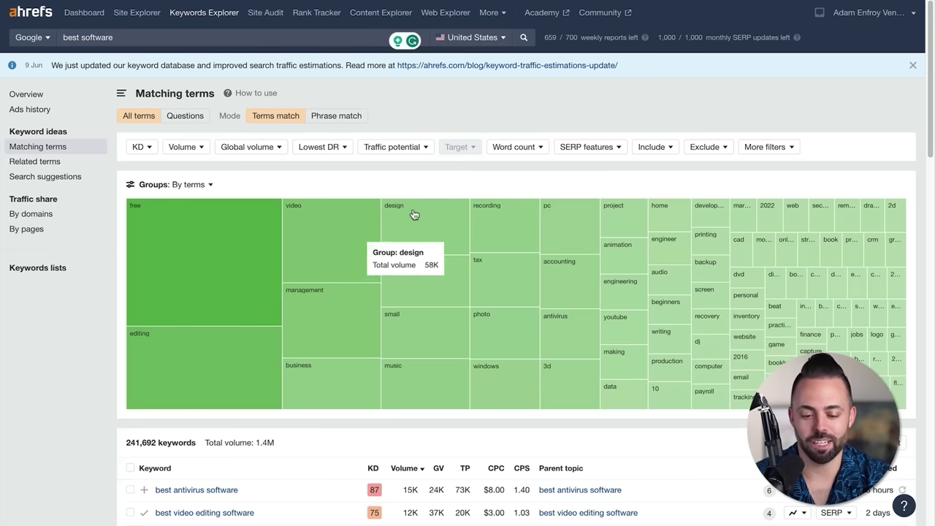
scroll(413, 213, down, 3)
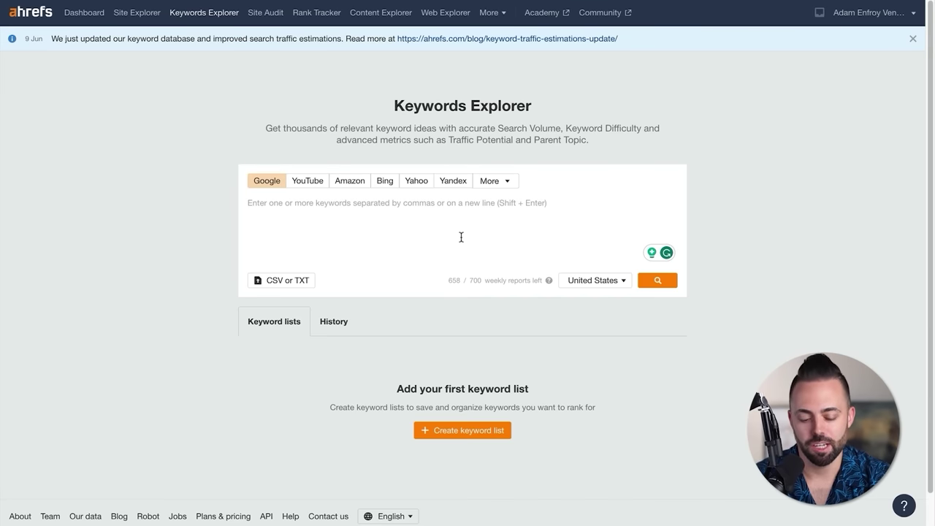
Search Keywords Explorer for "how to" and look through its matching terms
text(how to)
key(Return)
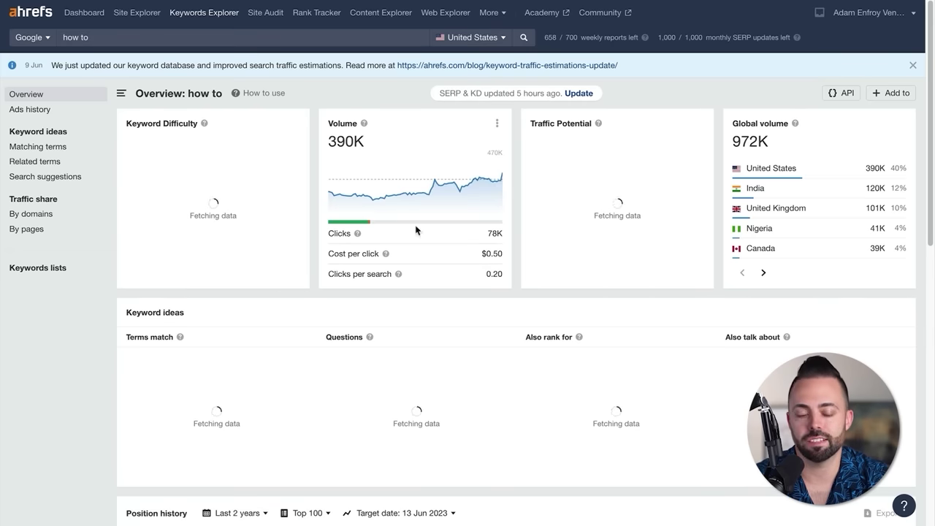
click(32, 147)
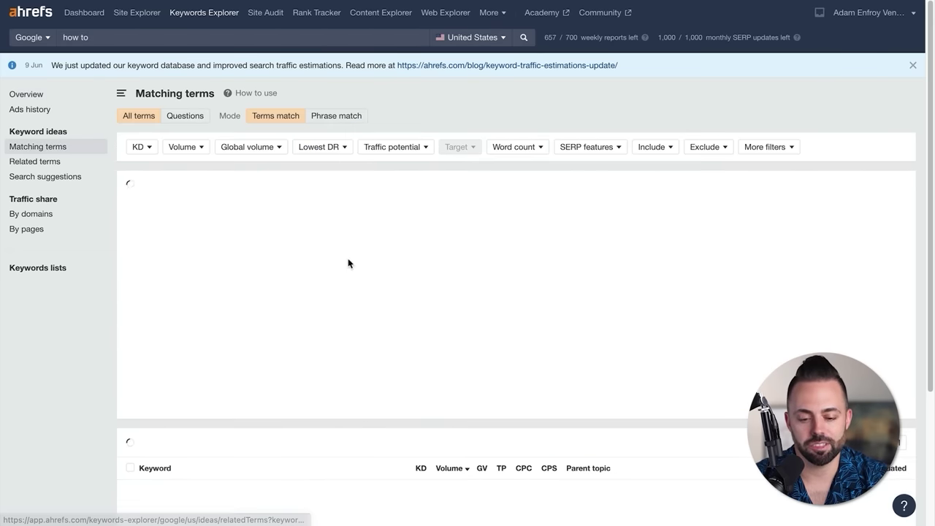
scroll(365, 278, down, 5)
scroll(389, 284, down, 3)
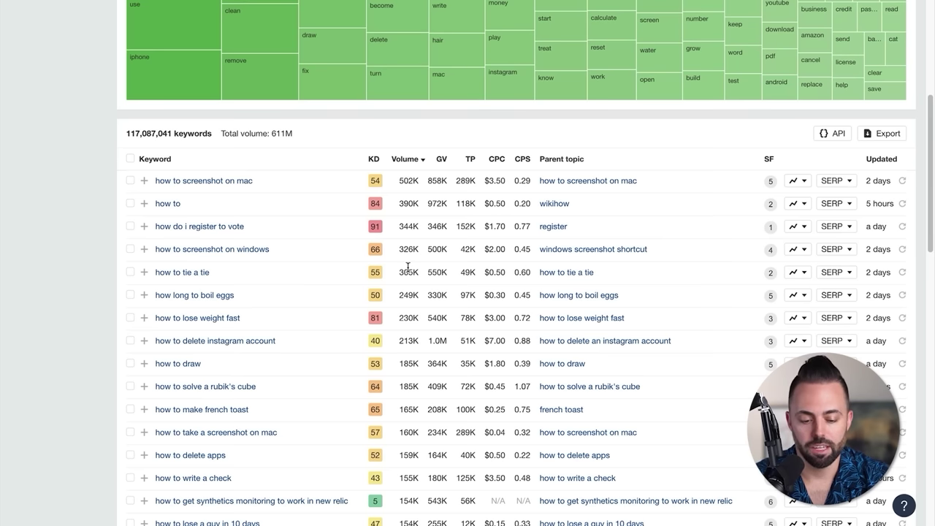
Narrow the matching terms search to "how to iphone" and examine the keyword list with its difficulty and volume values
scroll(408, 267, up, 5)
click(196, 36)
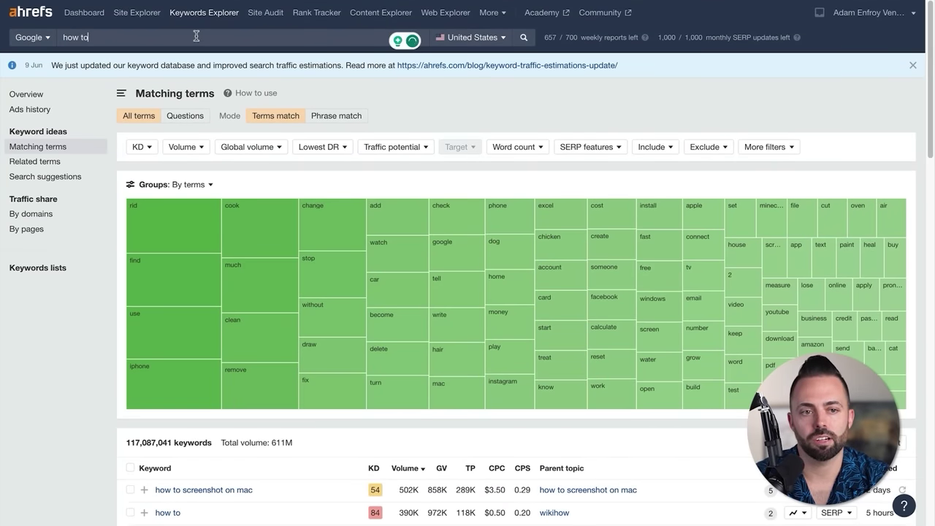
text(iphone)
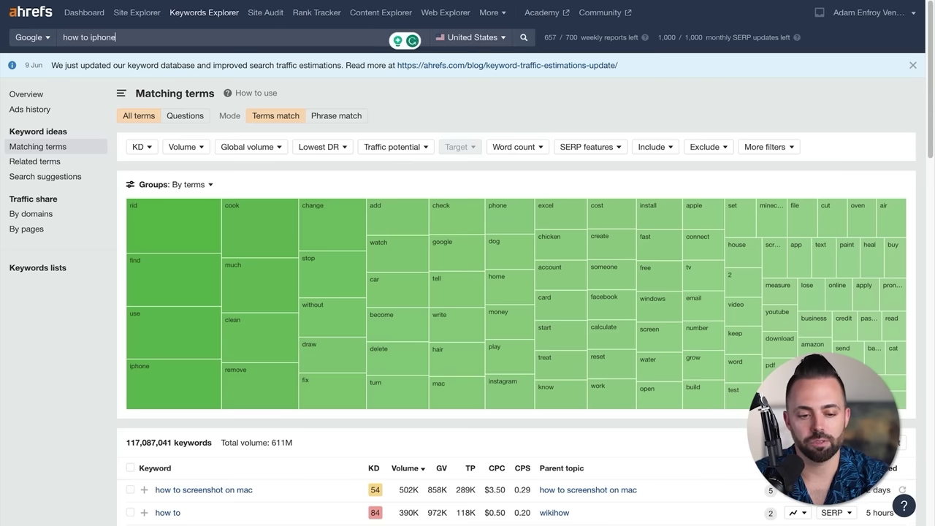
key(Return)
scroll(417, 337, down, 2)
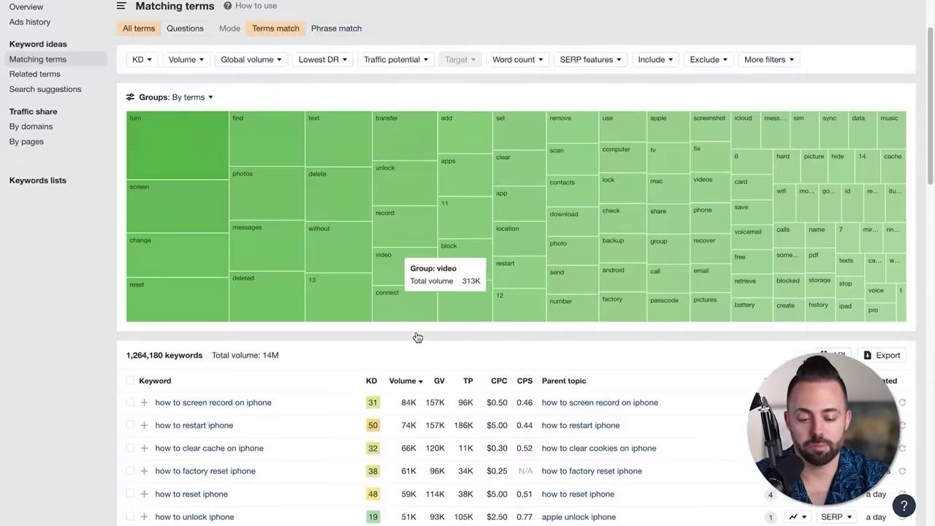
scroll(417, 337, down, 5)
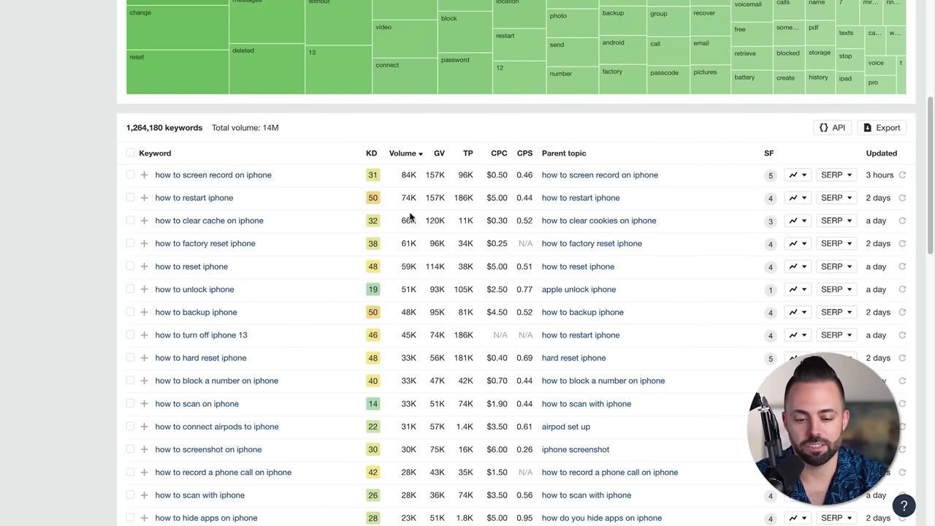
scroll(410, 283, down, 2)
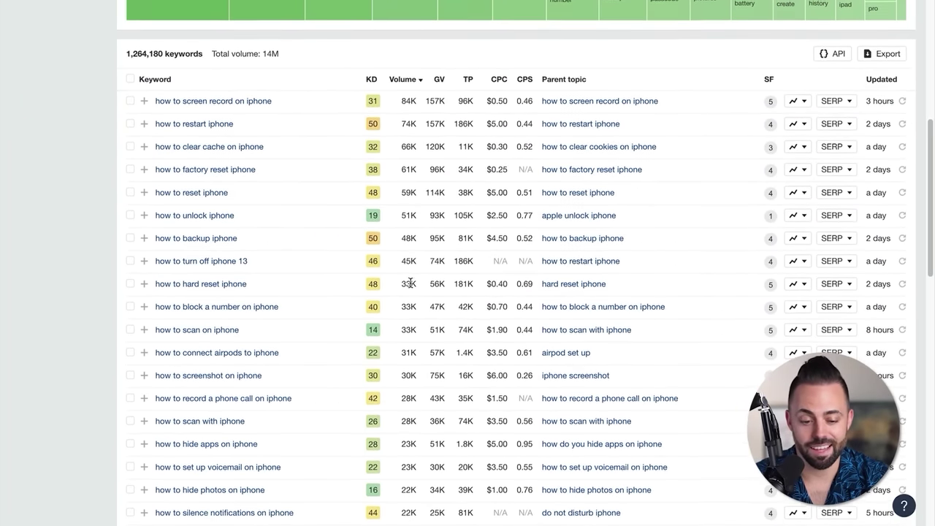
Filter the "how to iphone" matching terms to a maximum keyword difficulty of 25 and look through the filtered keywords
scroll(411, 283, down, 2)
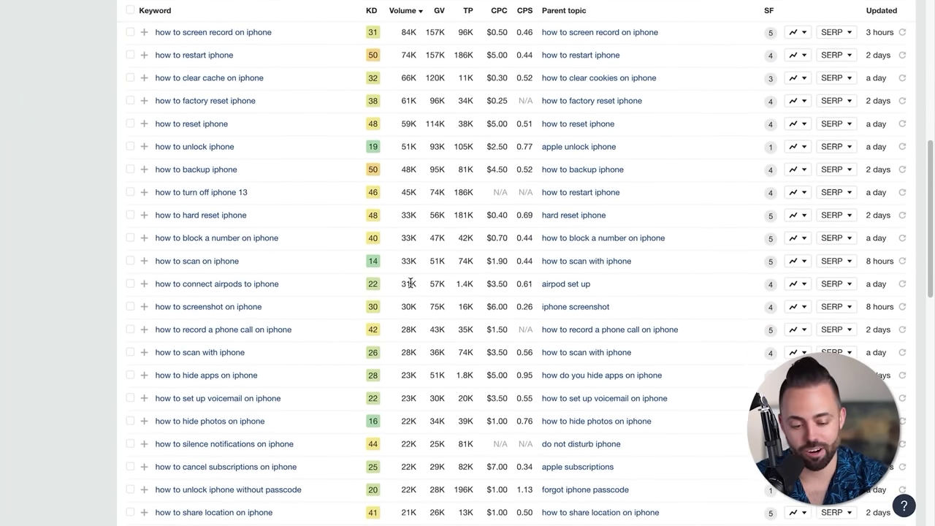
scroll(410, 283, down, 1)
scroll(411, 283, up, 15)
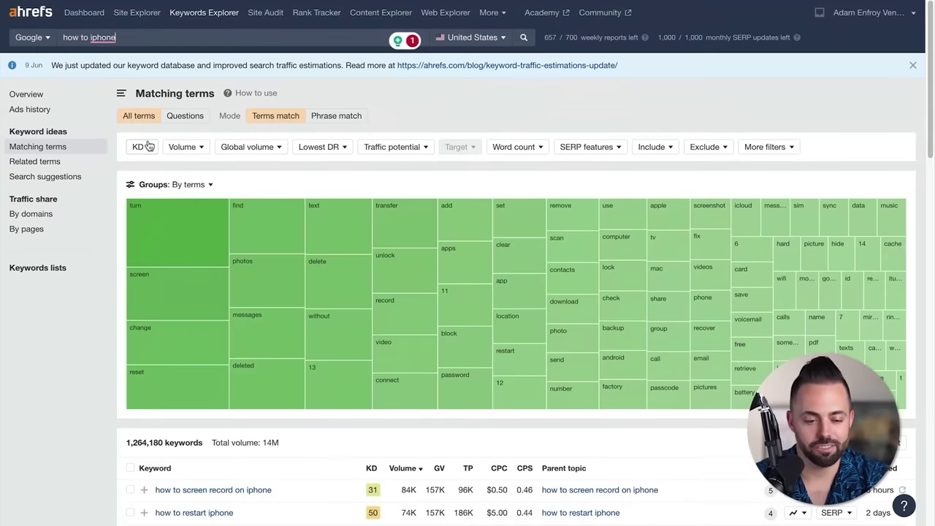
click(146, 146)
click(205, 168)
text(25)
click(210, 194)
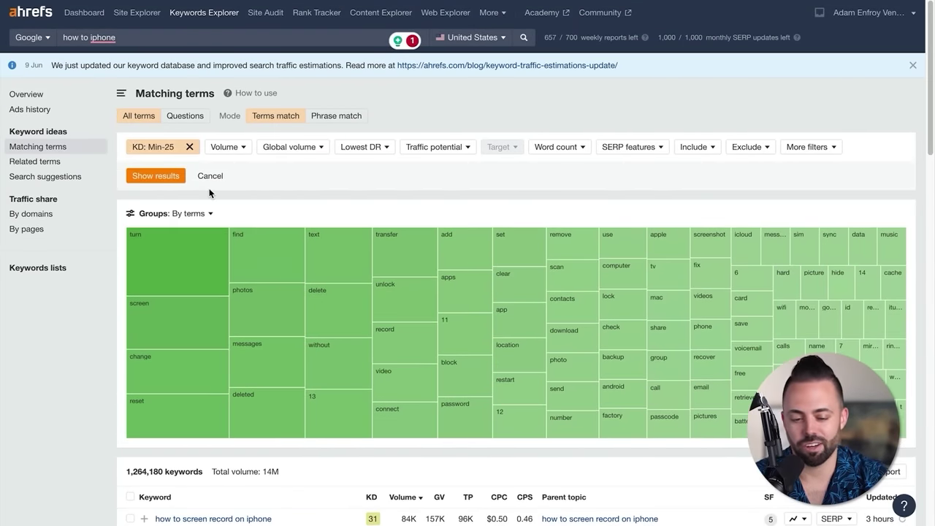
click(168, 179)
scroll(431, 355, down, 5)
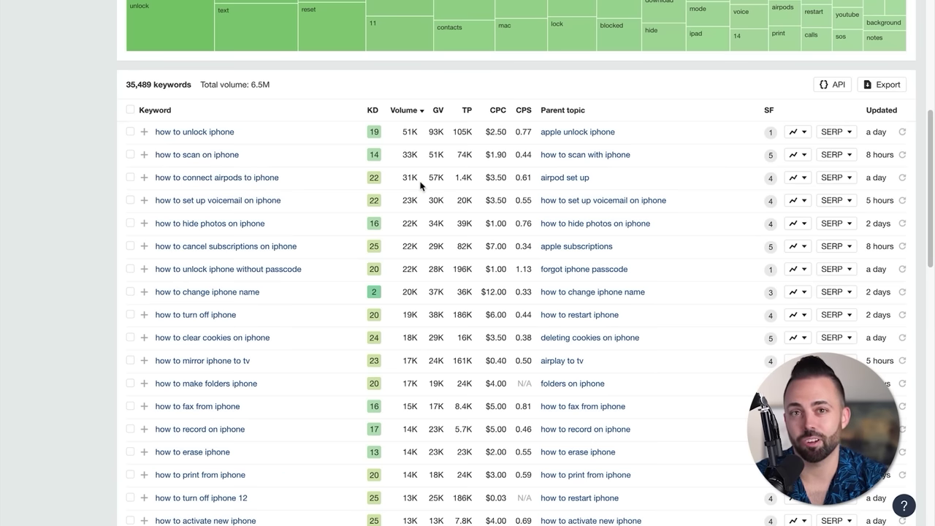
Change the search to "how to ipad" and look through its matching terms
scroll(422, 187, up, 10)
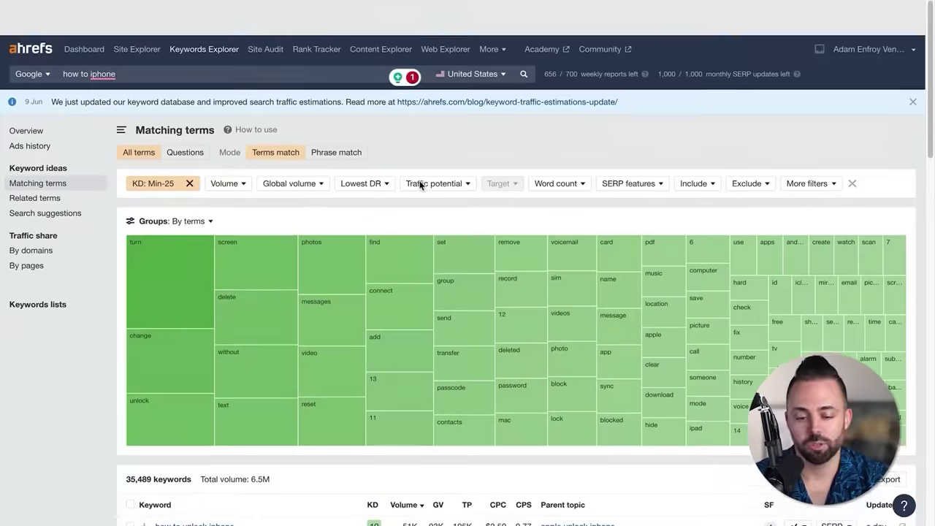
click(121, 37)
key(BackSpace)
key(BackSpace)
key(BackSpace)
key(BackSpace)
text(ad)
key(Return)
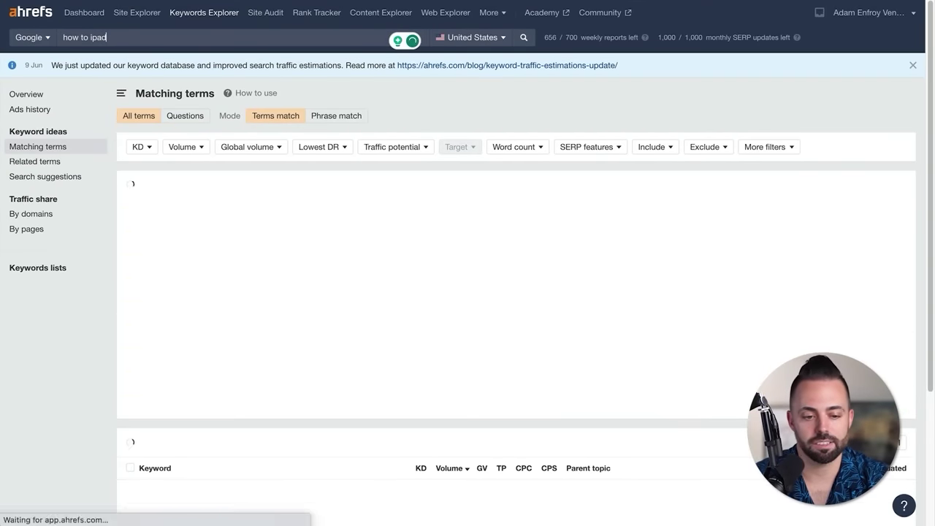
scroll(299, 165, down, 3)
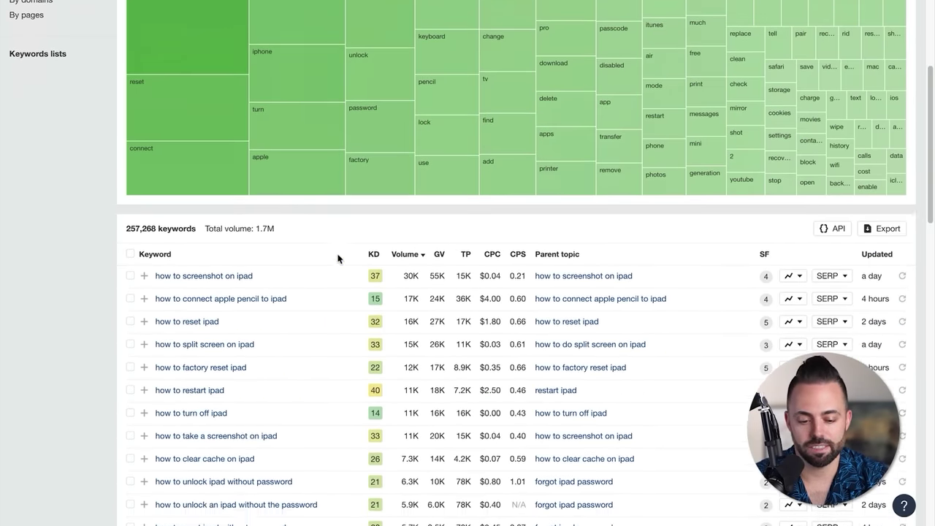
Limit the "how to ipad" matching terms to a maximum keyword difficulty of 10 and review the remaining keywords
scroll(337, 254, up, 5)
click(182, 146)
click(211, 167)
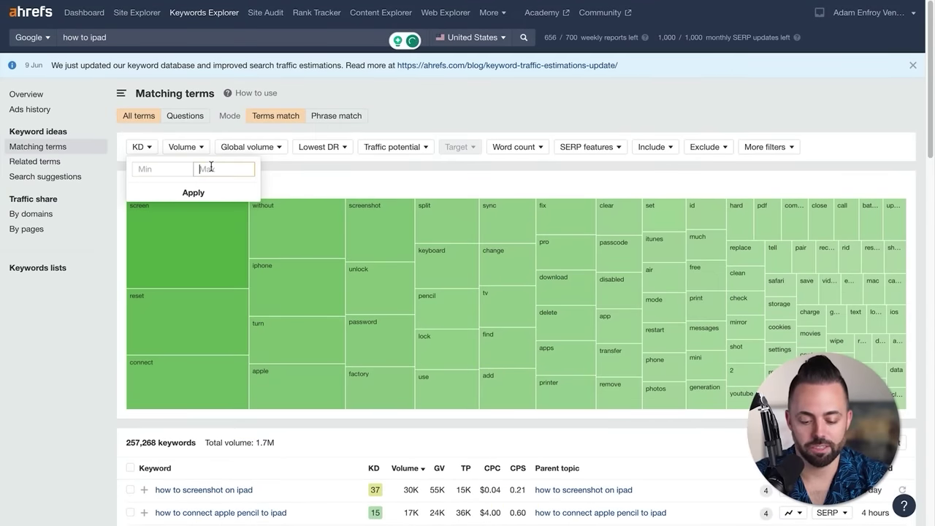
text(10)
click(213, 192)
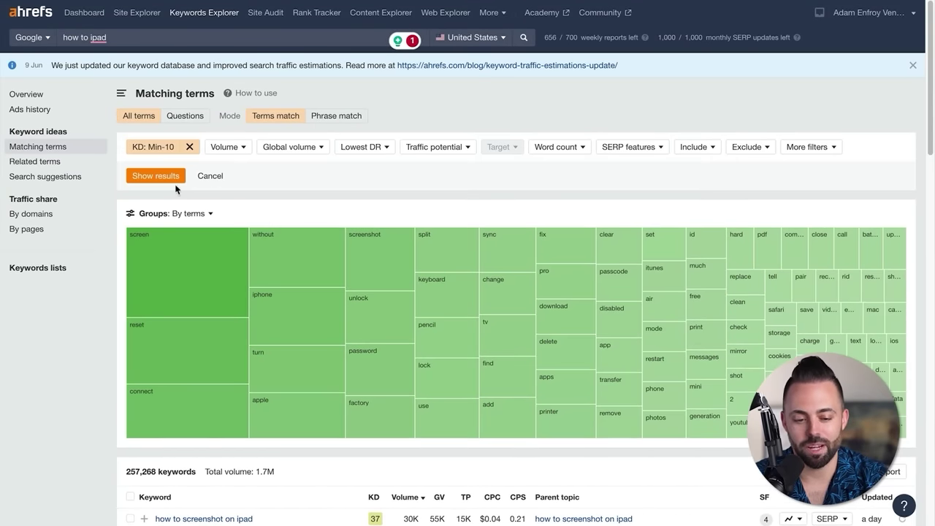
scroll(352, 354, down, 5)
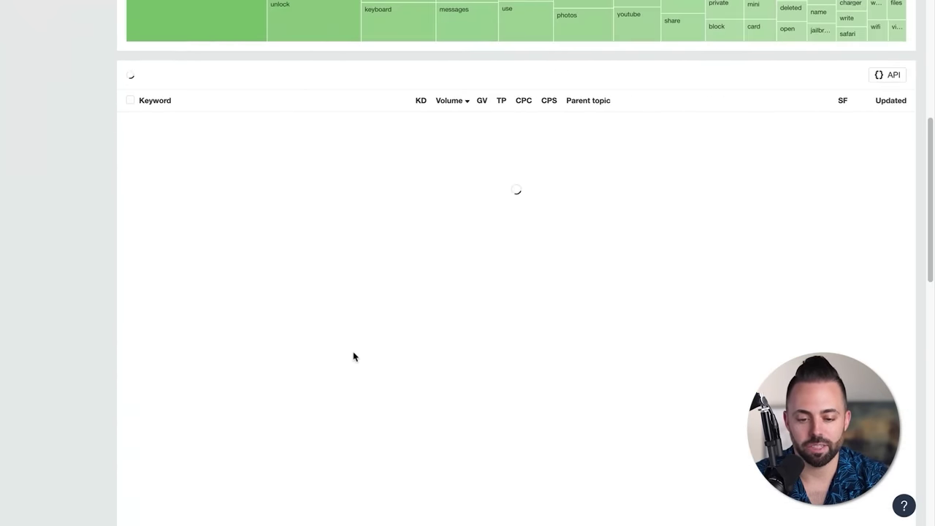
scroll(345, 226, down, 1)
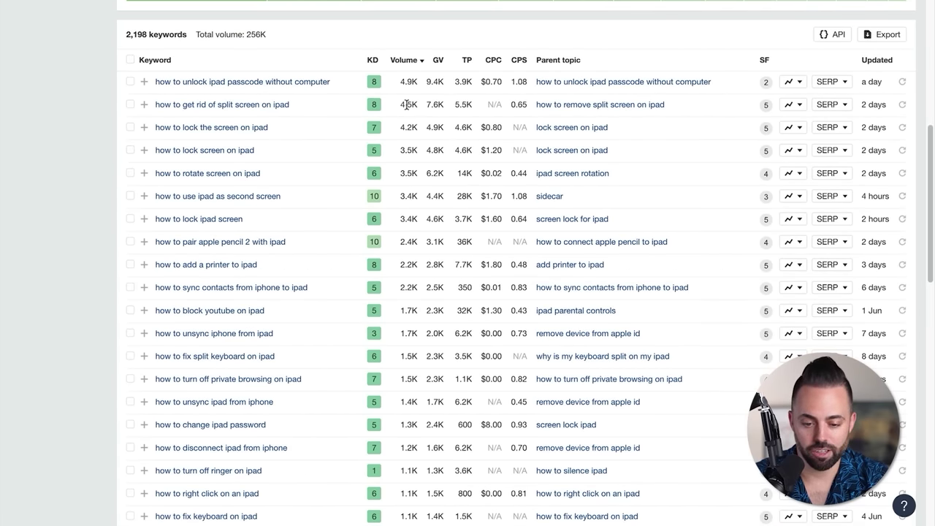
scroll(407, 168, up, 1)
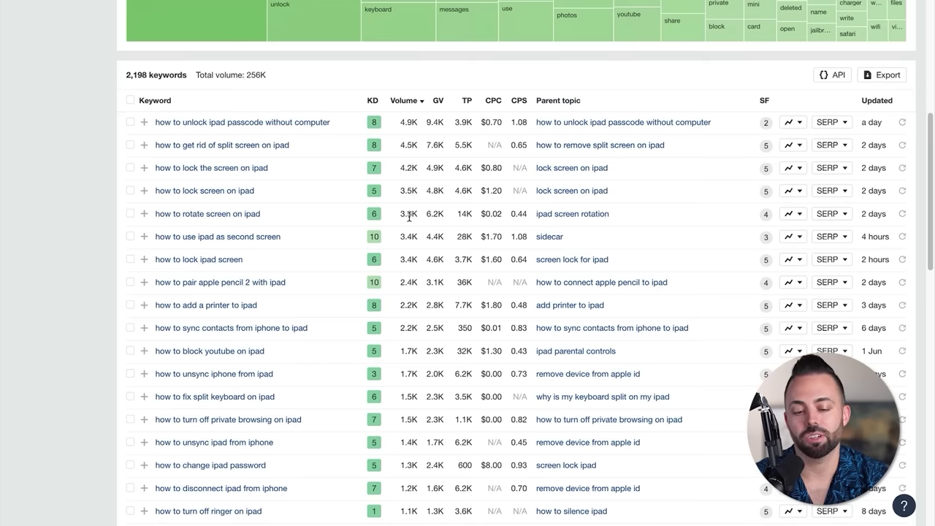
Examine the matching terms for "ideas", comparing the keyword topics, difficulty and search volumes
scroll(409, 216, up, 5)
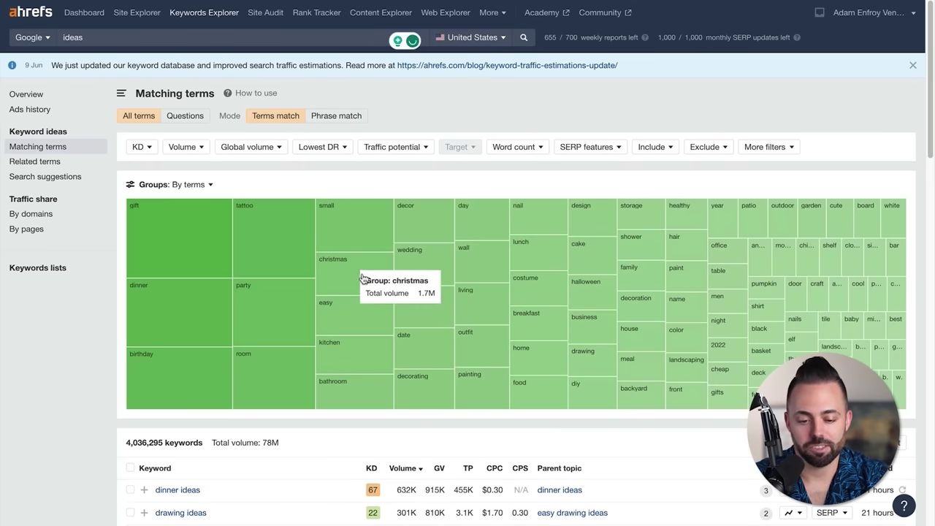
scroll(364, 277, down, 2)
scroll(328, 321, down, 2)
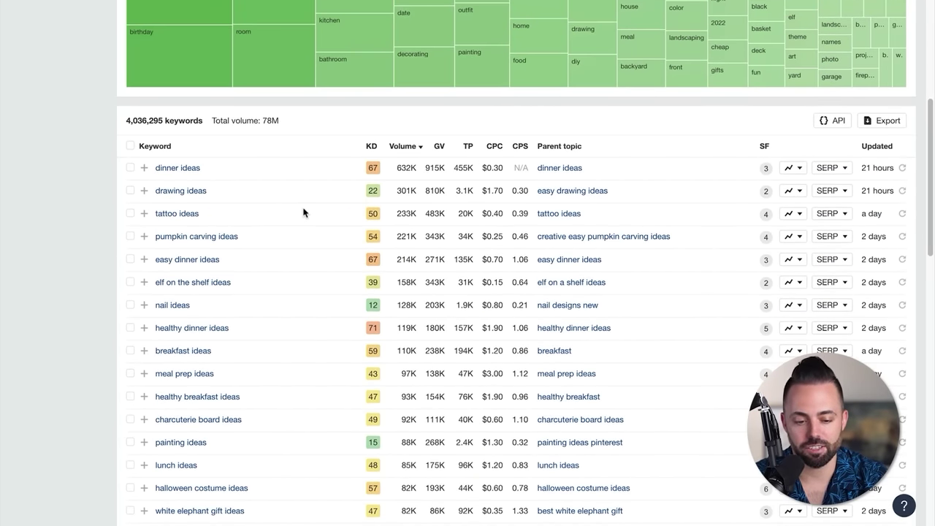
scroll(307, 260, down, 1)
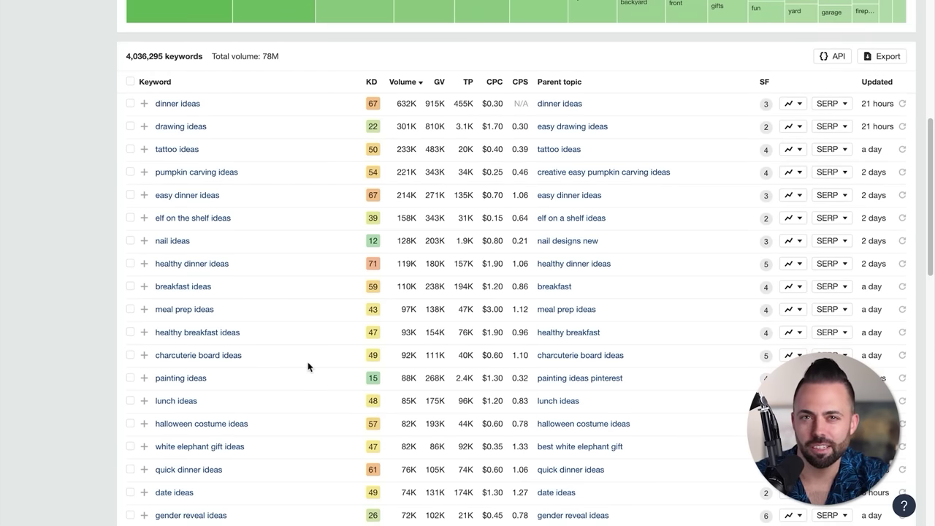
scroll(285, 255, up, 1)
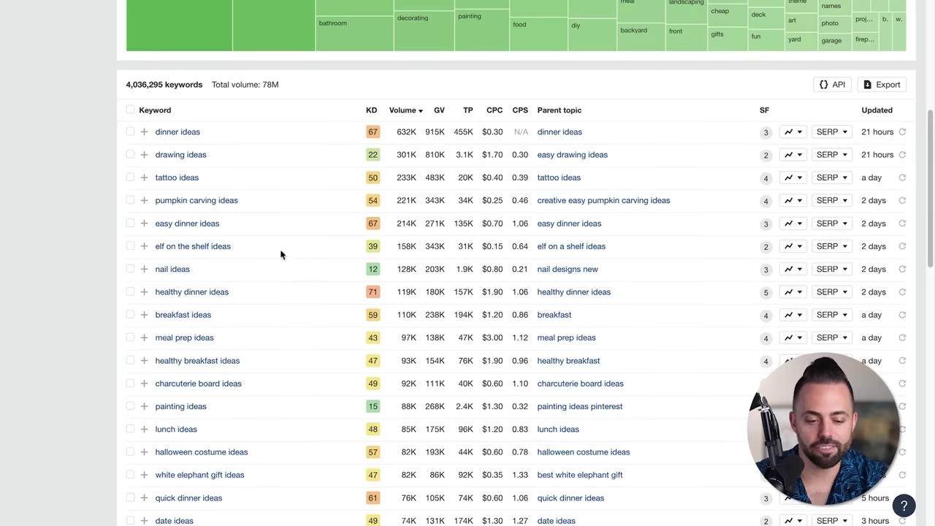
scroll(316, 237, down, 1)
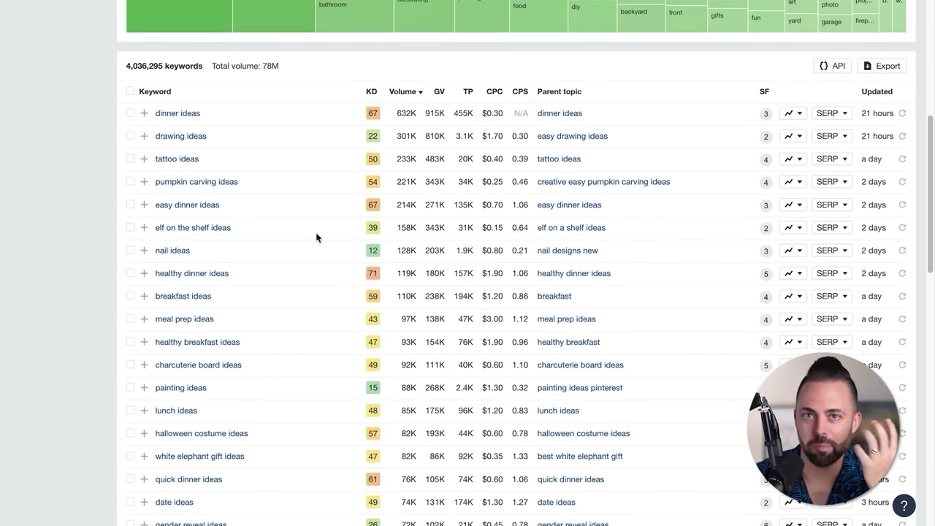
scroll(401, 184, up, 1)
drag(396, 156, 416, 159)
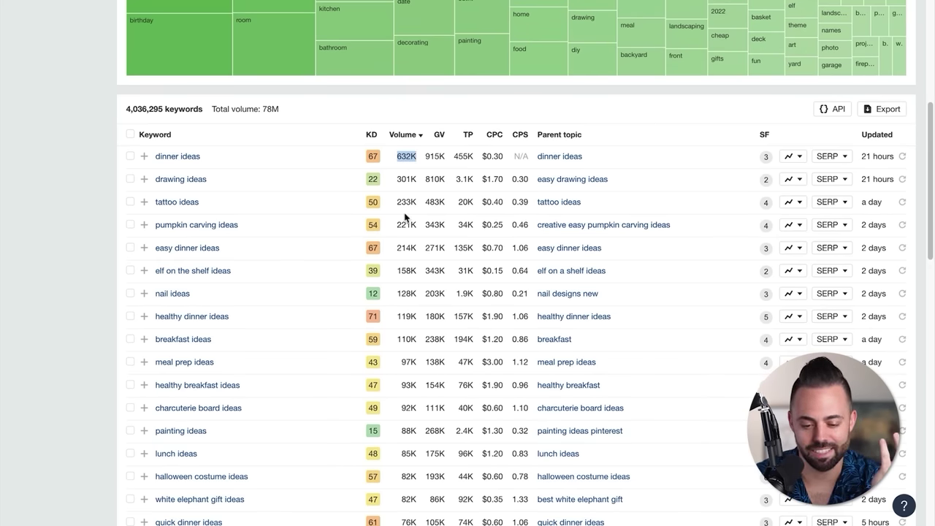
scroll(407, 208, down, 1)
scroll(403, 231, down, 1)
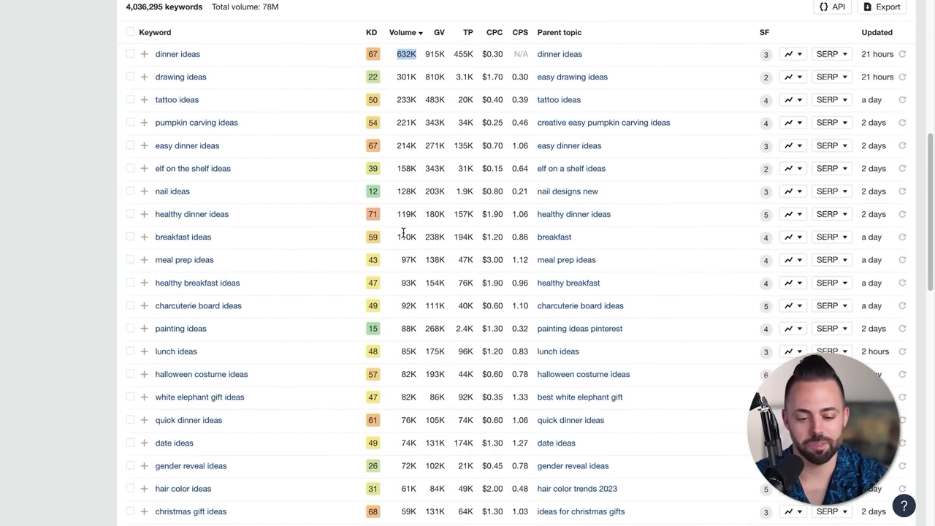
Search for "patio ideas" and look through its matching terms with their difficulty and volume values
scroll(402, 234, up, 10)
click(125, 37)
text(patio ideas)
key(Return)
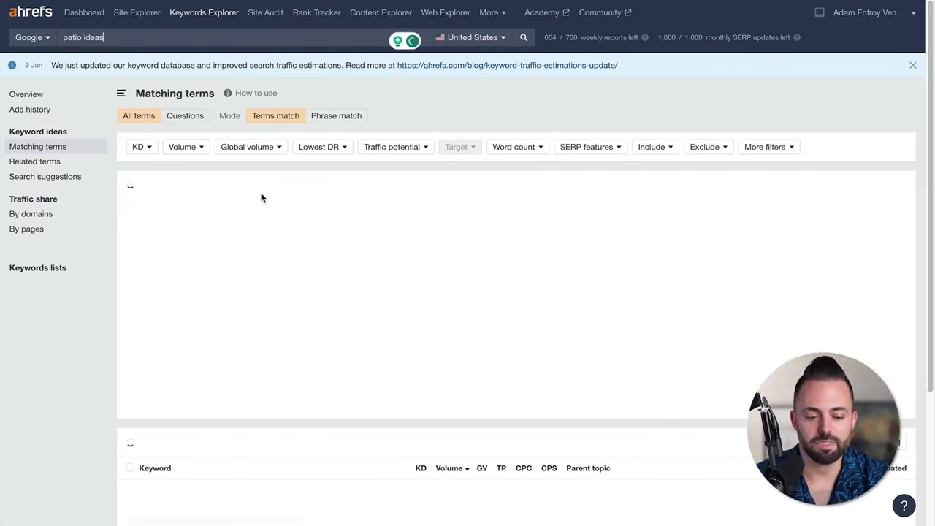
scroll(341, 268, down, 3)
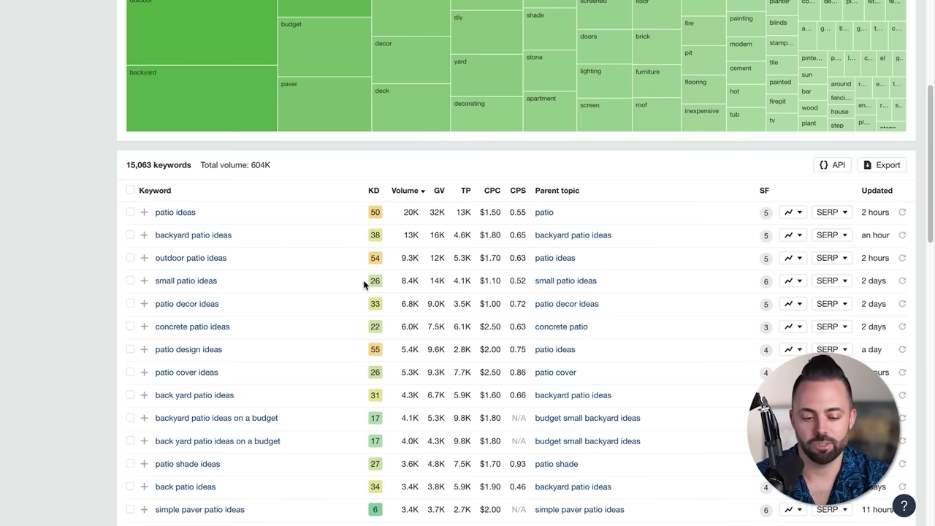
scroll(349, 293, down, 1)
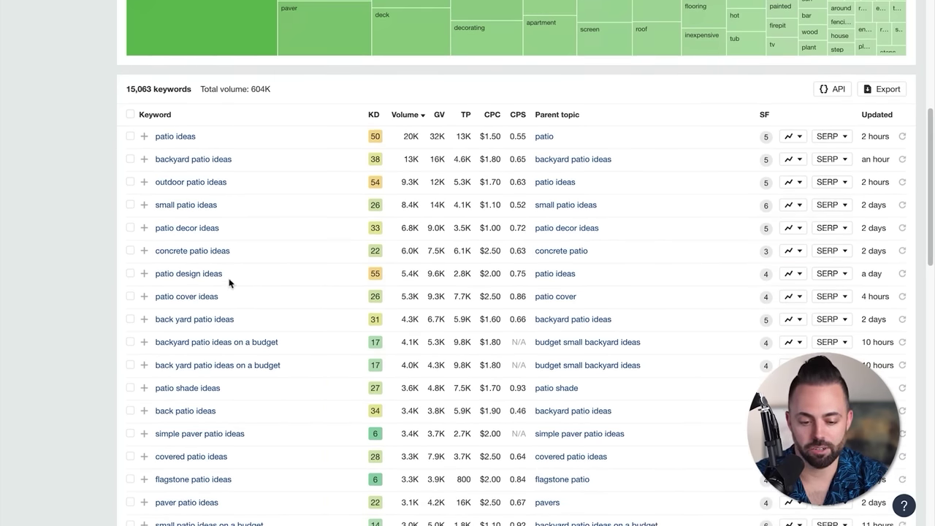
scroll(321, 316, down, 1)
Filter the "patio ideas" matching terms to a maximum keyword difficulty of 20 and examine the low-difficulty keywords
scroll(321, 315, up, 5)
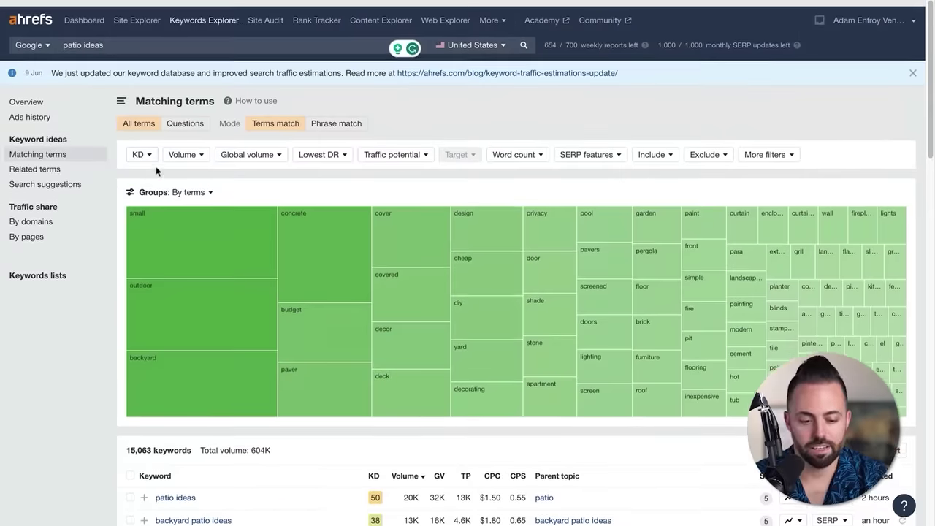
click(139, 146)
key(Tab)
text(2)
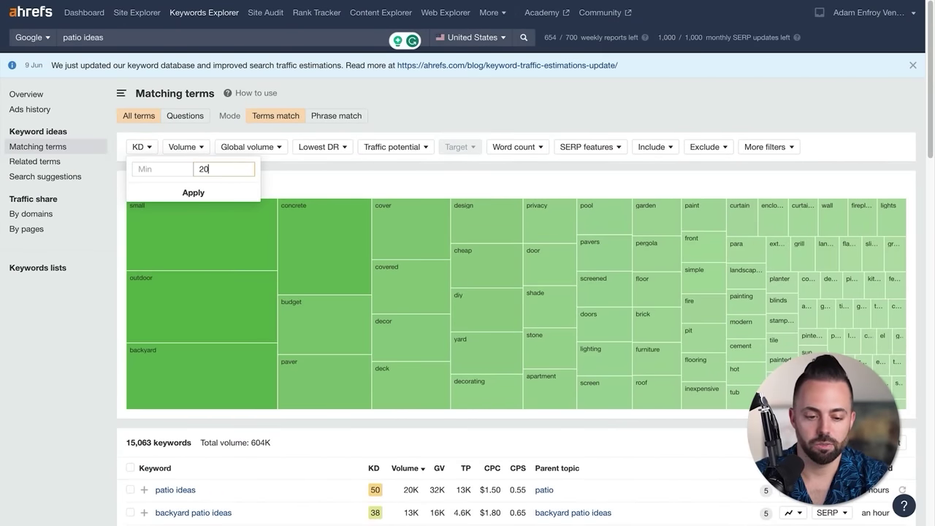
text(0)
click(199, 192)
click(157, 177)
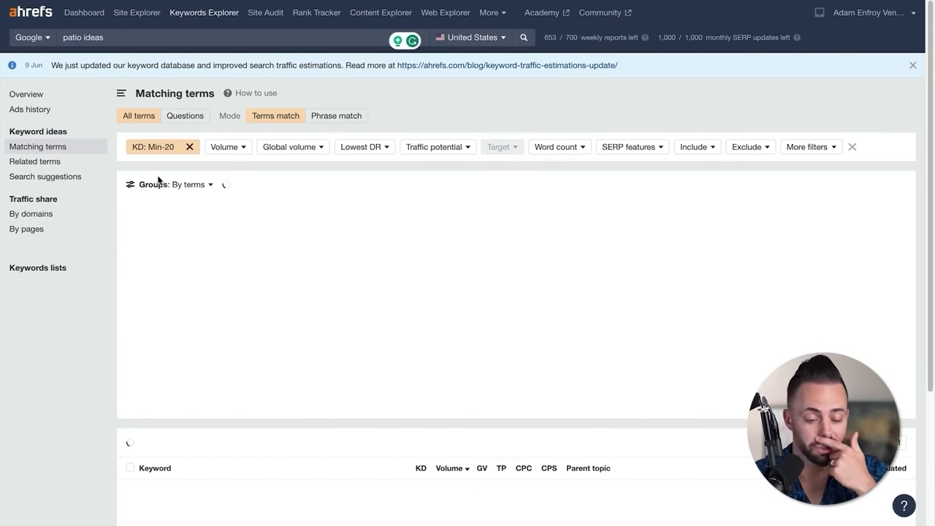
scroll(348, 281, down, 5)
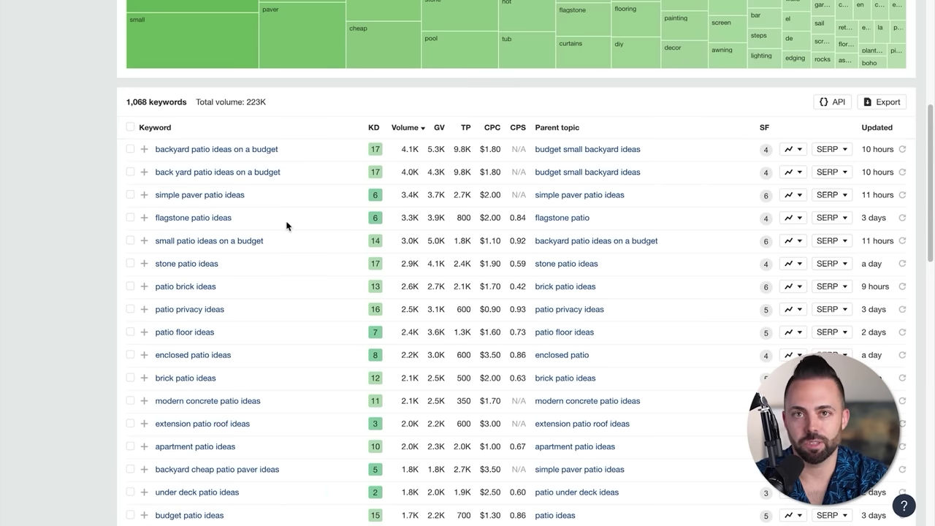
scroll(305, 275, down, 1)
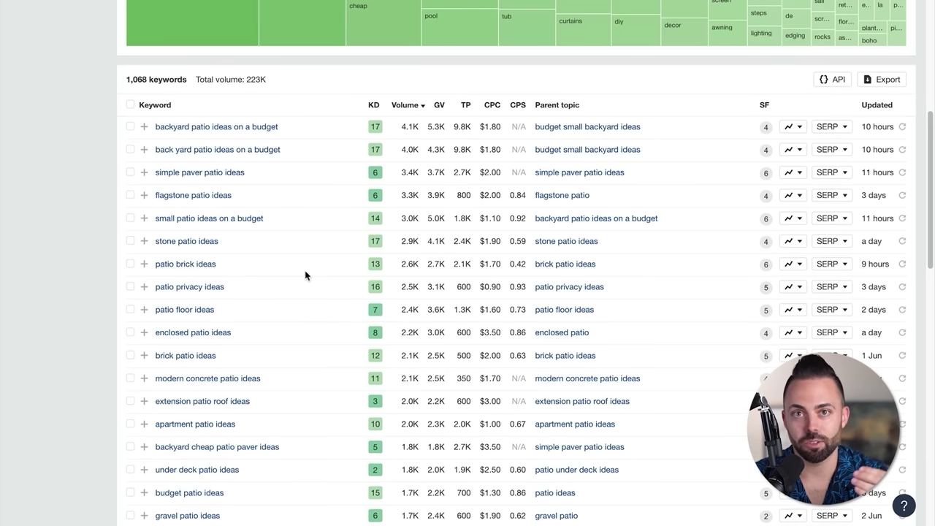
scroll(305, 275, down, 1)
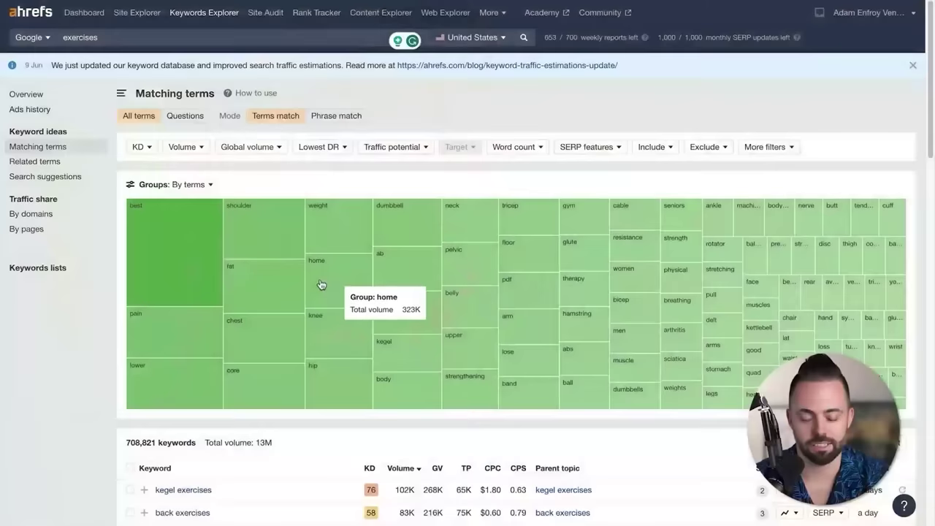
Examine the matching terms for "exercises", including their keyword difficulty and search volume
scroll(321, 284, down, 3)
scroll(321, 284, down, 2)
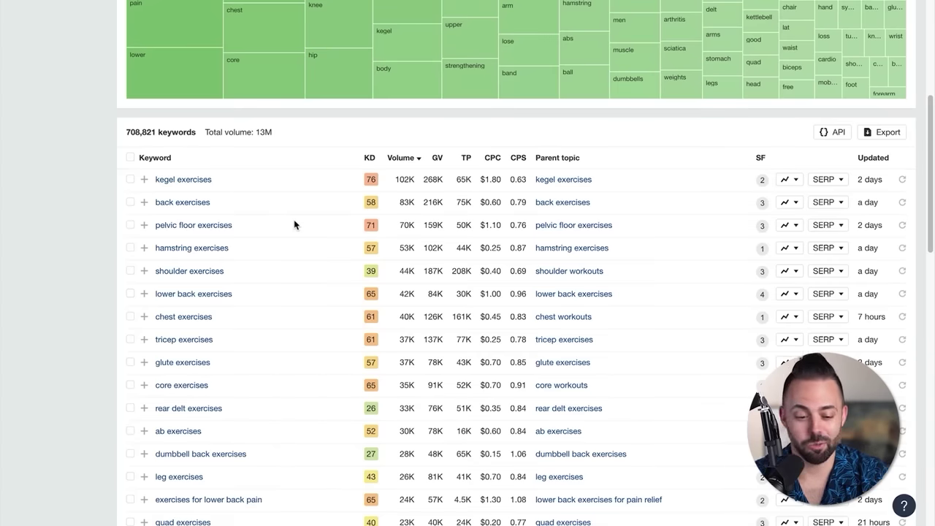
scroll(295, 225, down, 2)
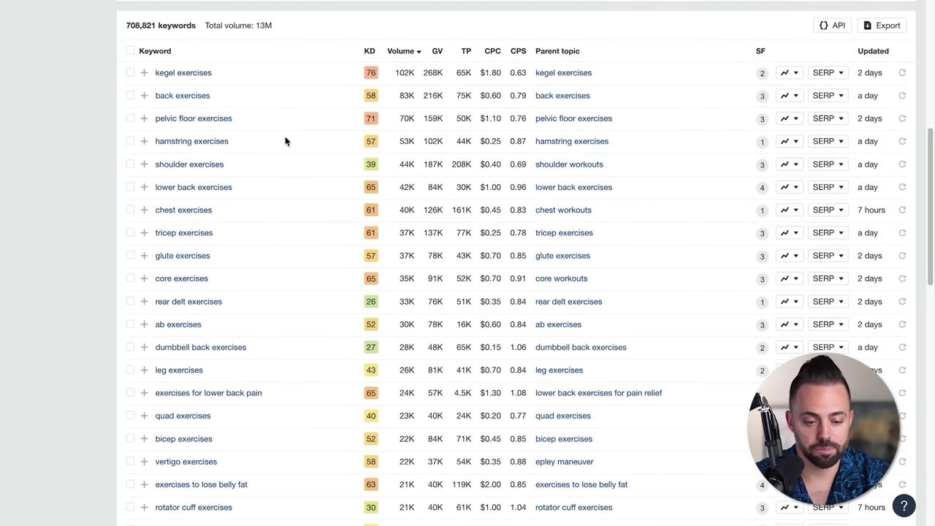
scroll(286, 154, down, 2)
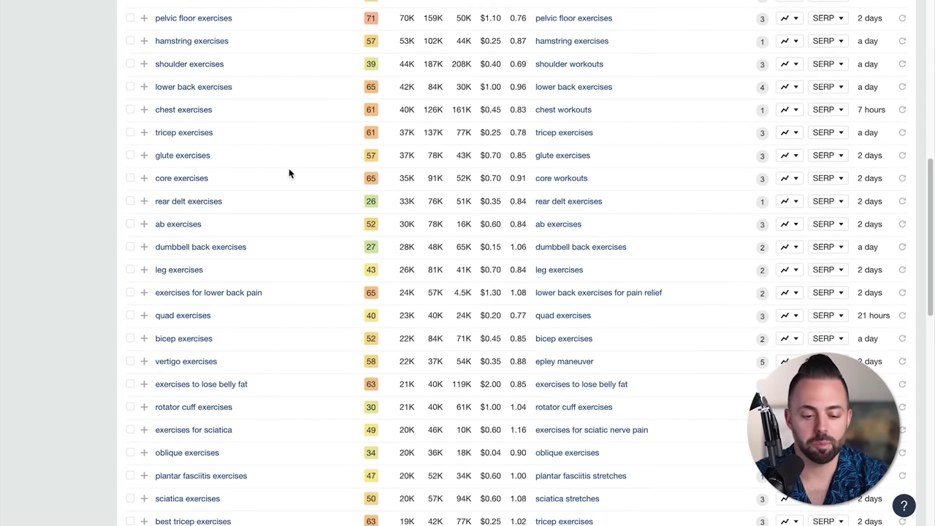
scroll(289, 173, down, 3)
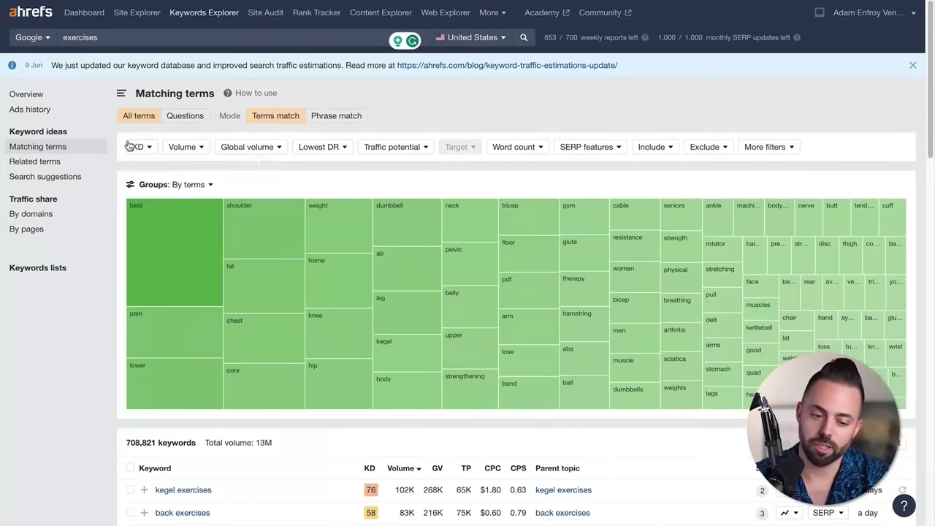
Restrict the "exercises" matching terms to a maximum keyword difficulty of 25 and look through the filtered list
click(130, 145)
click(204, 169)
text(25)
click(193, 192)
click(162, 180)
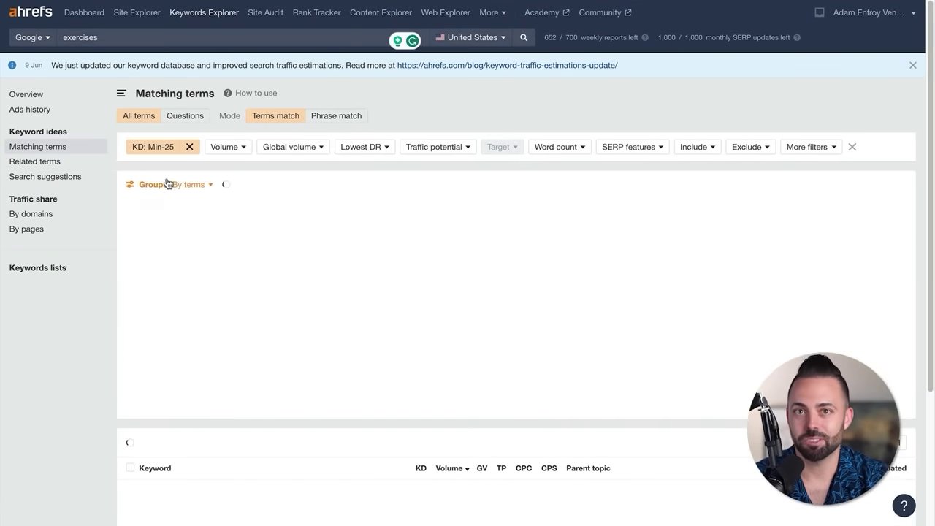
scroll(313, 344, down, 5)
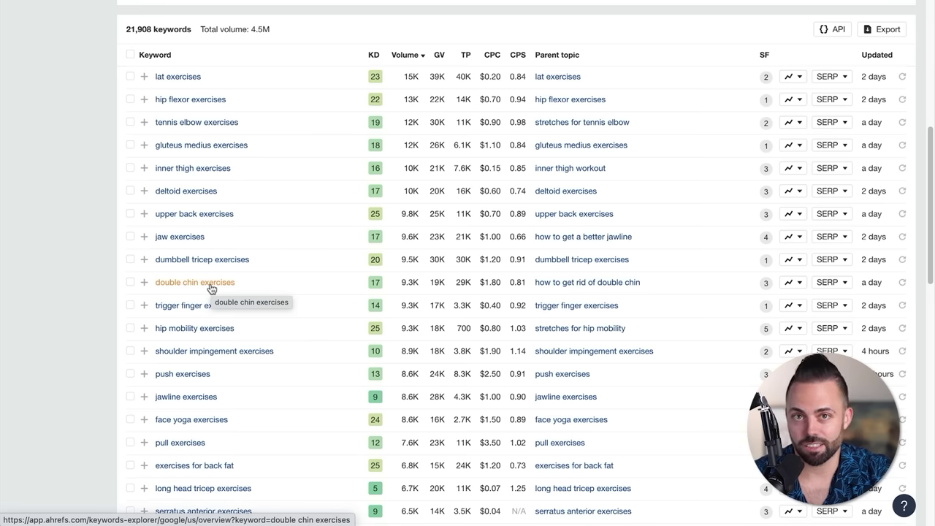
scroll(277, 233, up, 2)
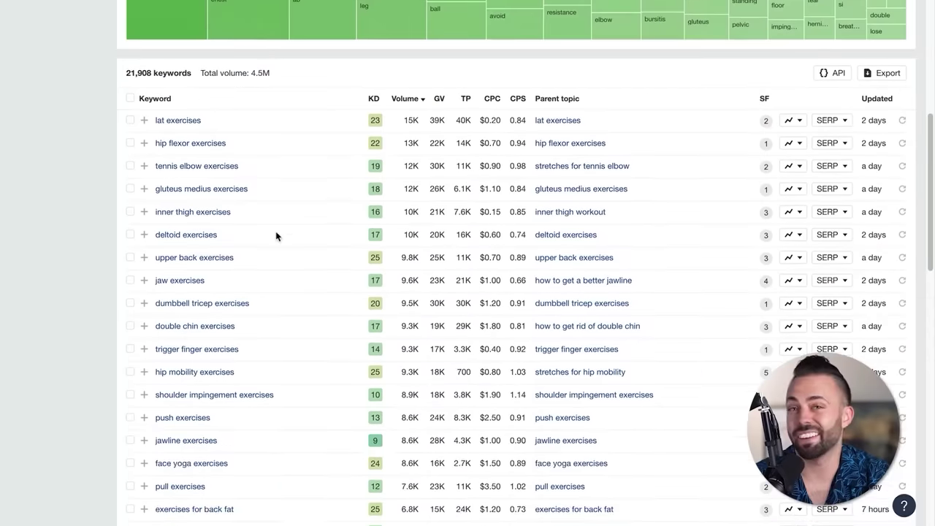
Search for "recipes" instead of "exercises" and look through its matching terms with their keyword difficulty and search volume
scroll(287, 234, down, 1)
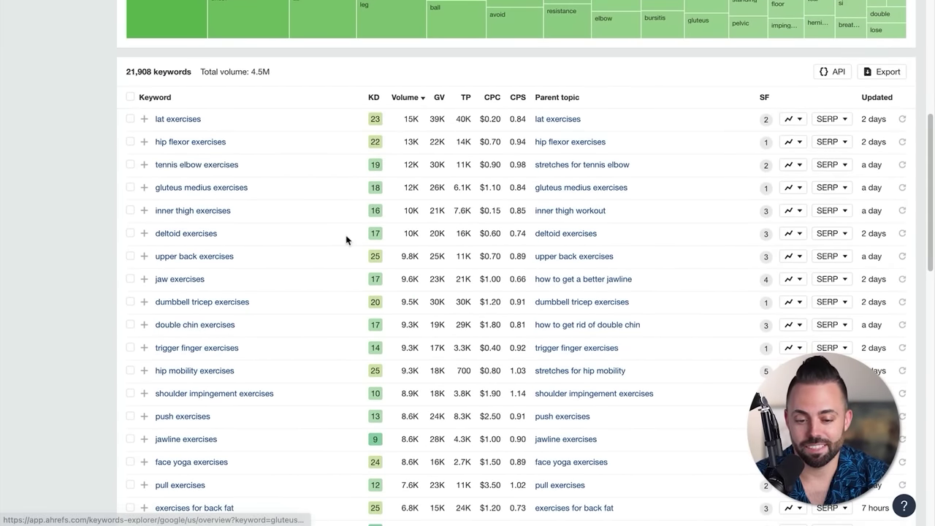
scroll(347, 240, down, 3)
scroll(346, 241, down, 1)
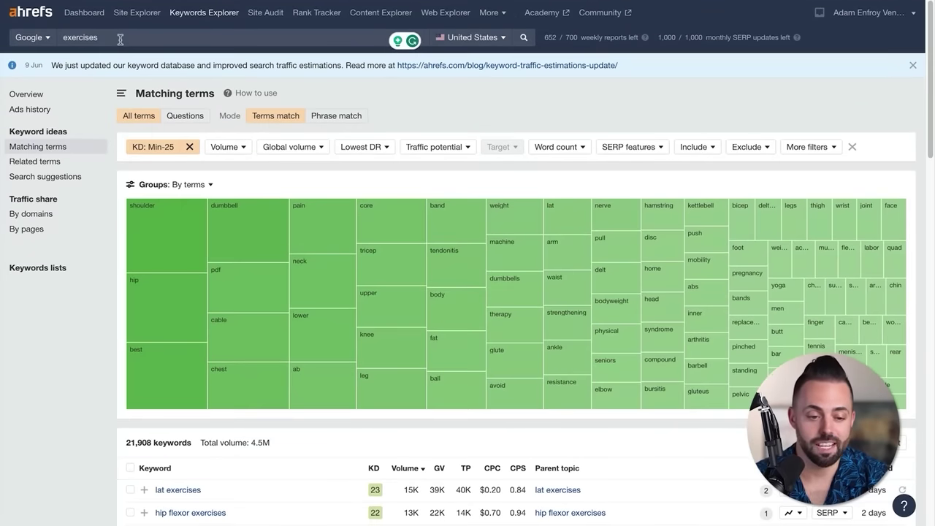
key(ctrl+a)
text(recipes)
key(Return)
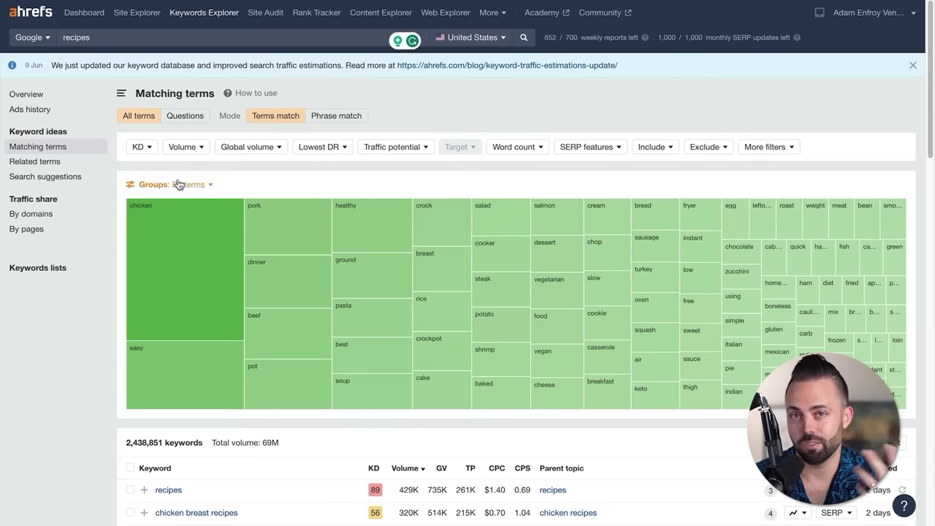
scroll(261, 263, down, 1)
scroll(260, 263, down, 5)
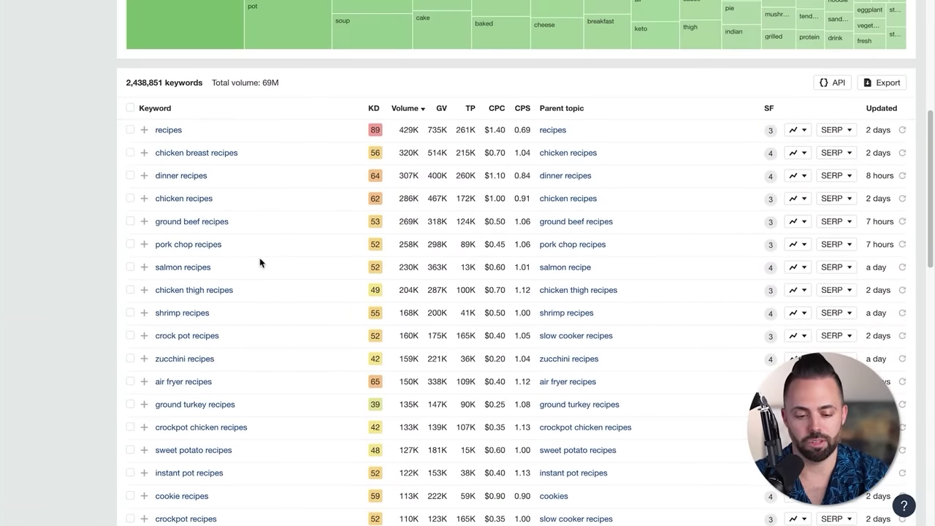
scroll(261, 263, up, 6)
scroll(338, 277, down, 5)
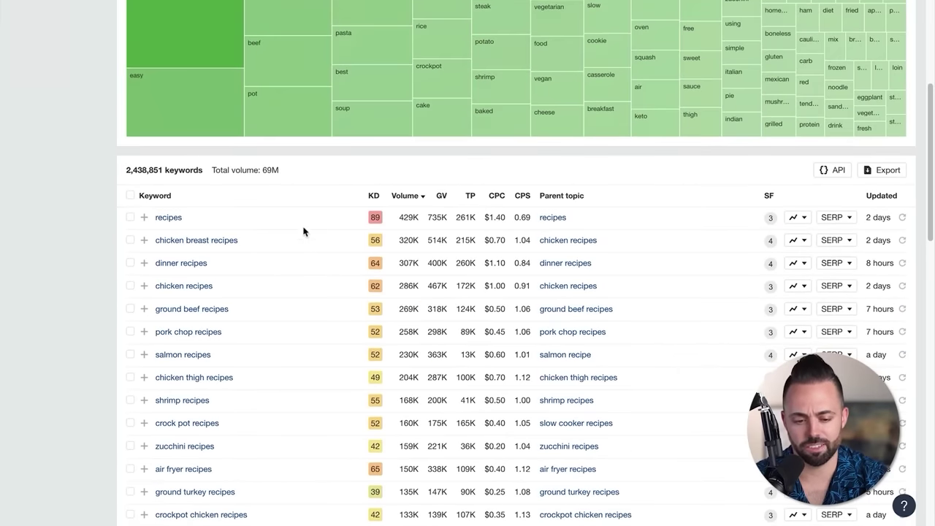
scroll(374, 351, down, 1)
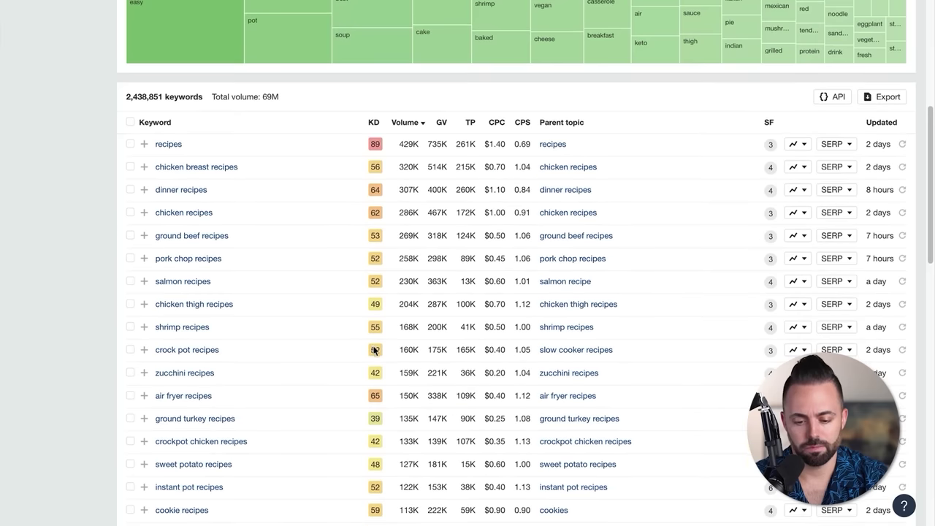
Filter the "recipes" matching terms to a maximum keyword difficulty of 15 and look through the low-difficulty keywords
scroll(337, 352, up, 5)
click(137, 147)
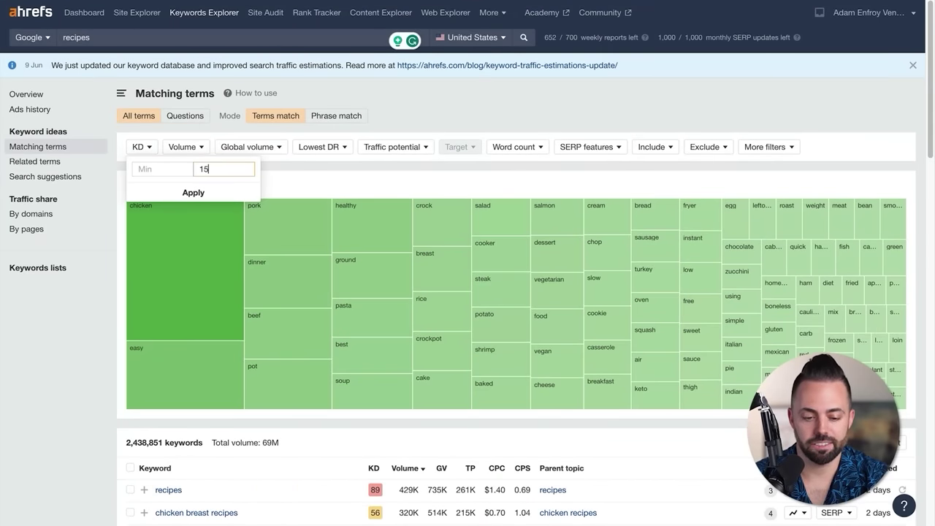
text(15)
click(193, 192)
click(167, 175)
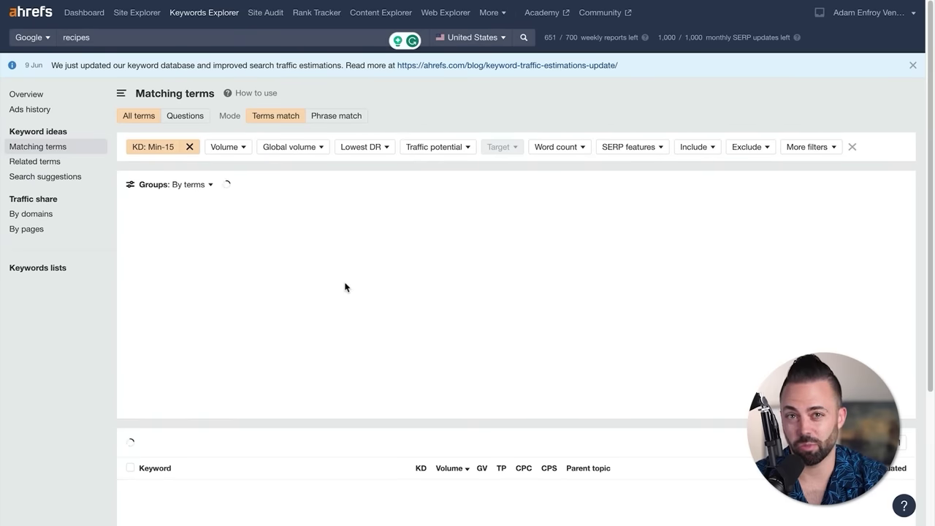
scroll(409, 358, down, 6)
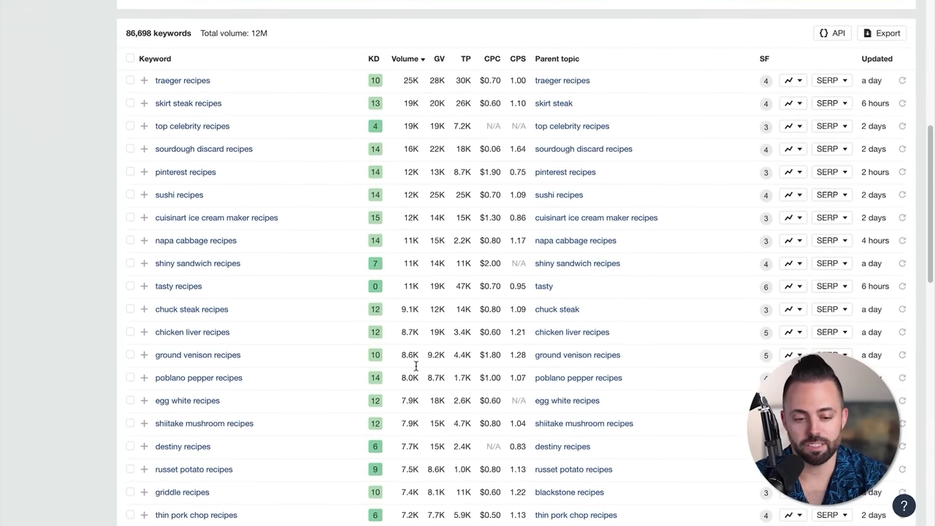
scroll(418, 365, down, 1)
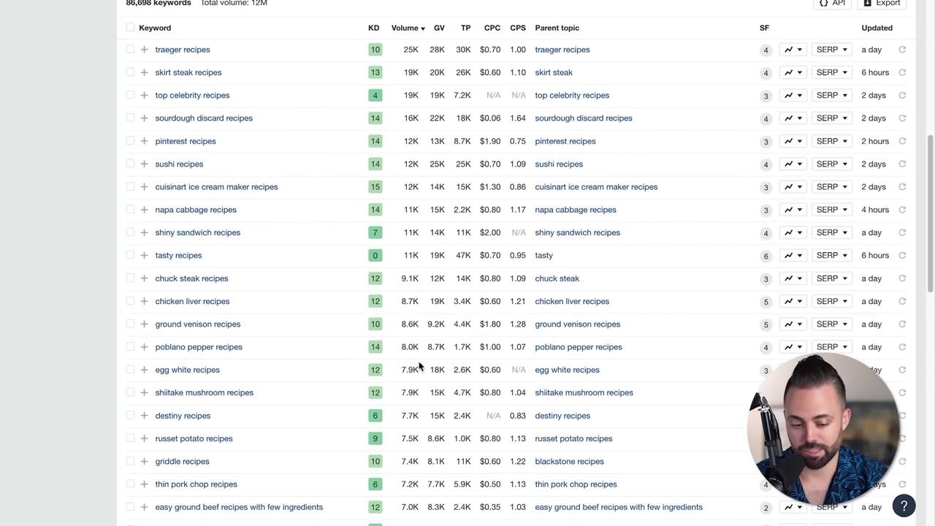
scroll(321, 347, down, 6)
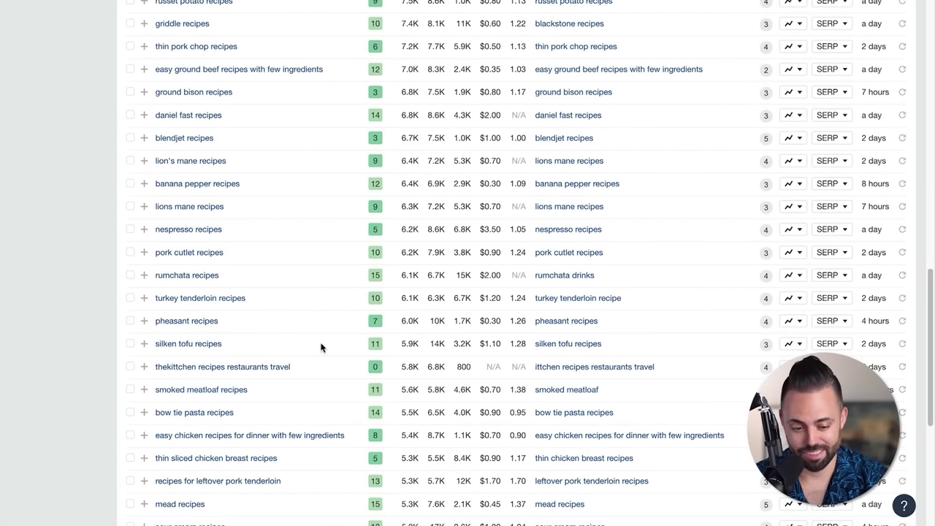
scroll(321, 347, down, 3)
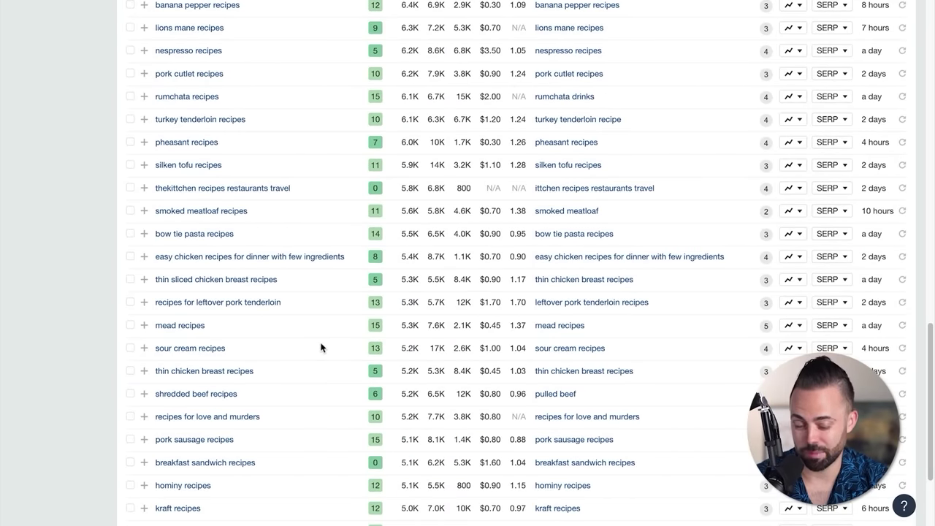
scroll(321, 347, down, 1)
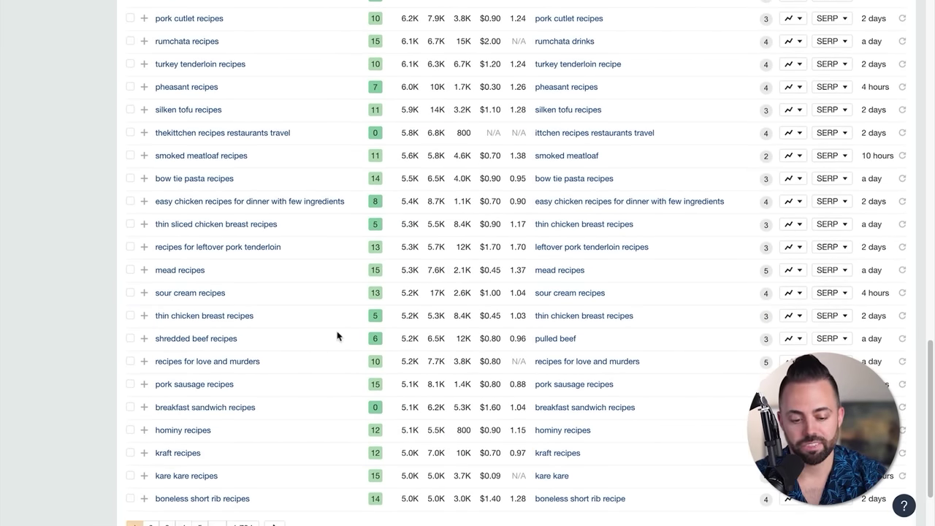
key(Home)
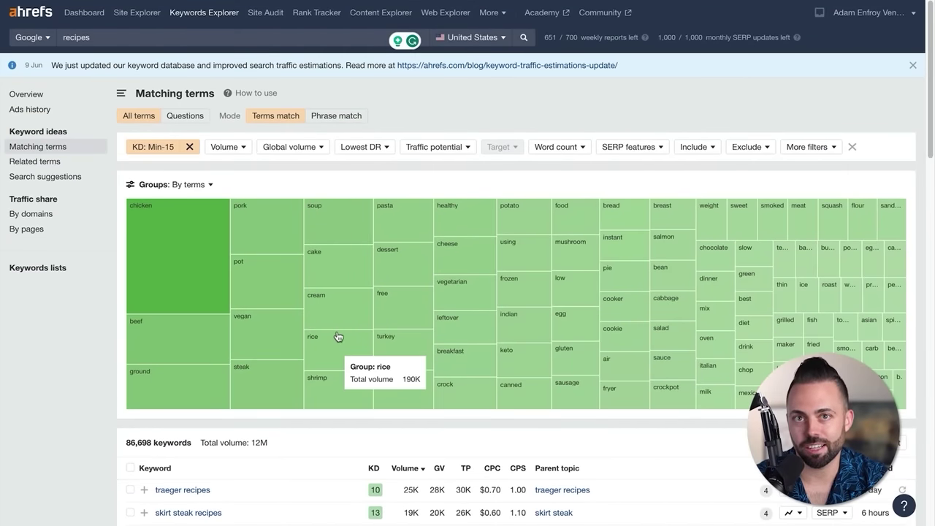